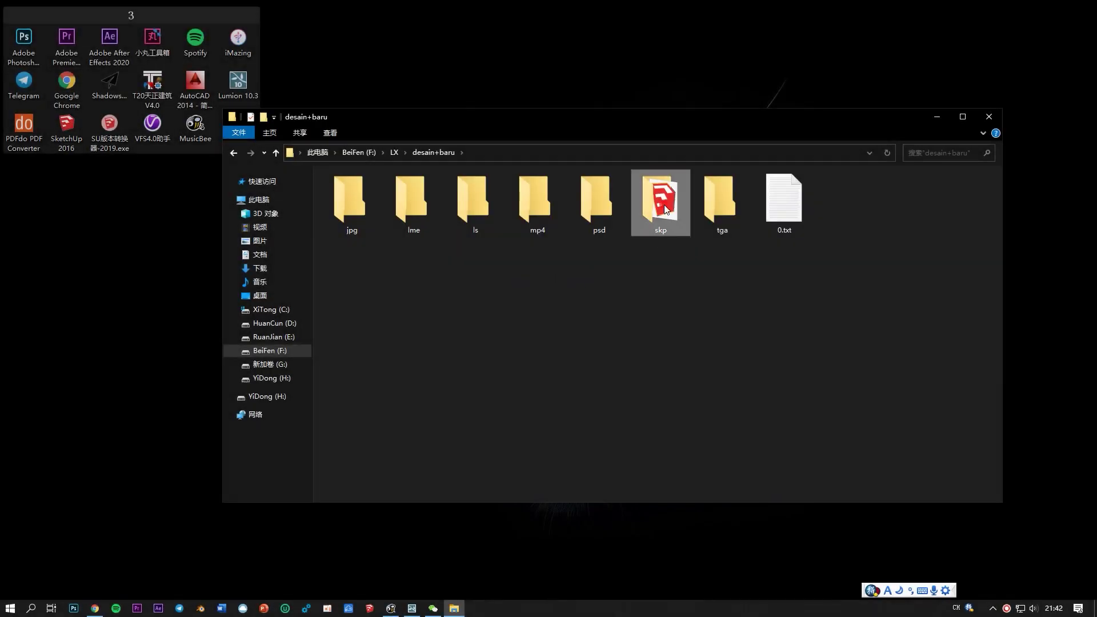
# Open the skp folder holding the desain+baru house model.
pyautogui.doubleClick(666, 209)
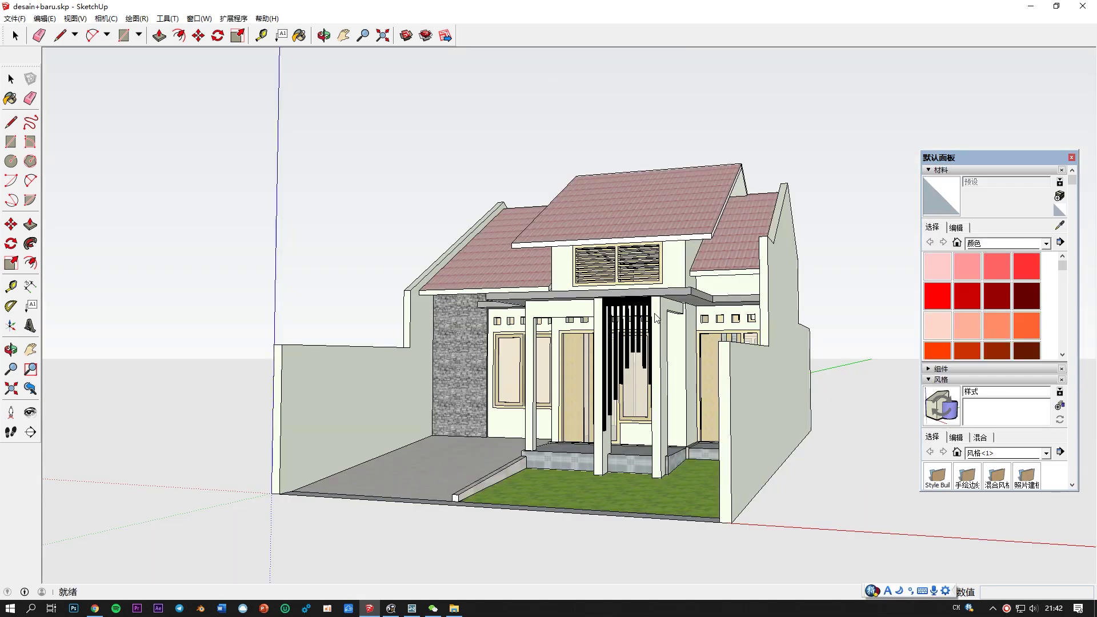
# Save the house model as desain+baru.skp in SketchUp model format.
pyautogui.click(666, 363)
pyautogui.moveTo(666, 363); pyautogui.dragTo(524, 284, button='middle')
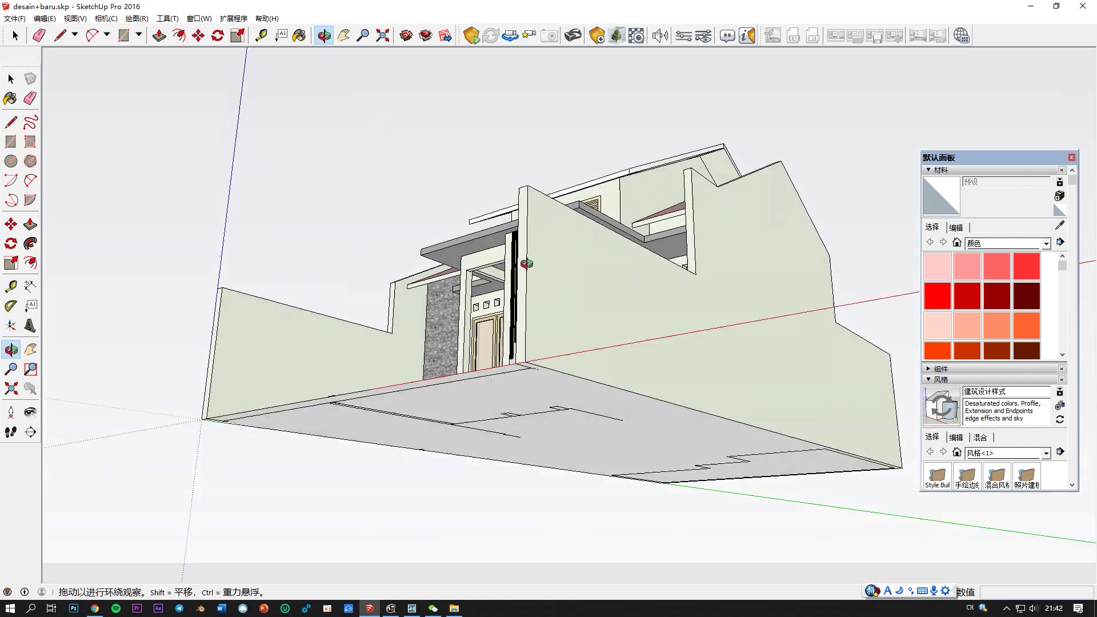
pyautogui.moveTo(524, 285); pyautogui.dragTo(676, 380)
pyautogui.press('space')
pyautogui.click(15, 18)
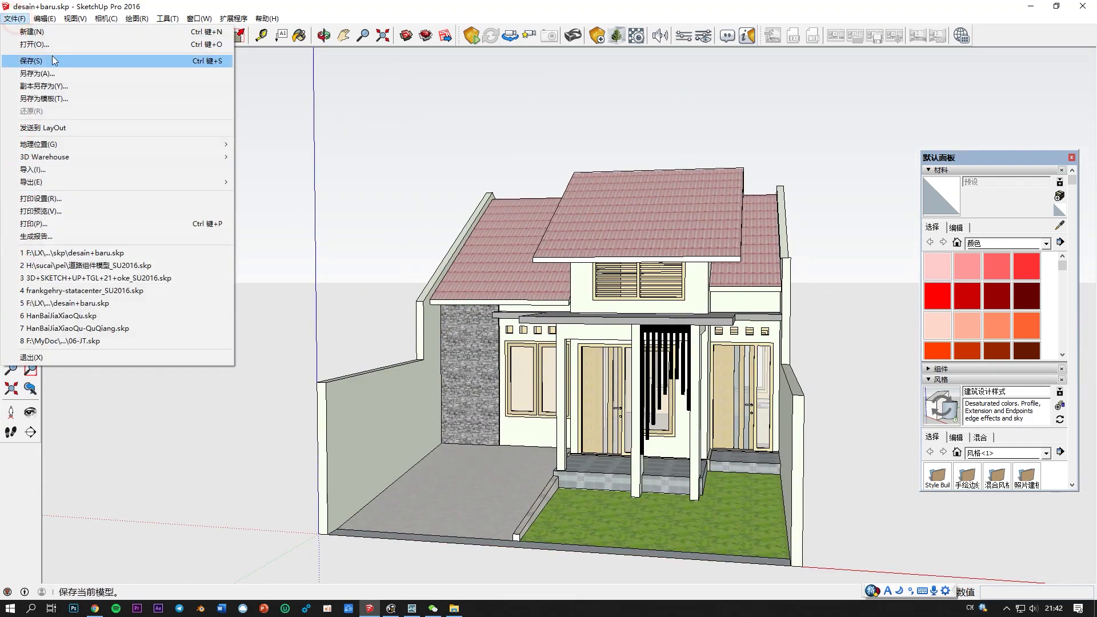
pyautogui.click(34, 61)
pyautogui.click(186, 407)
pyautogui.click(445, 427)
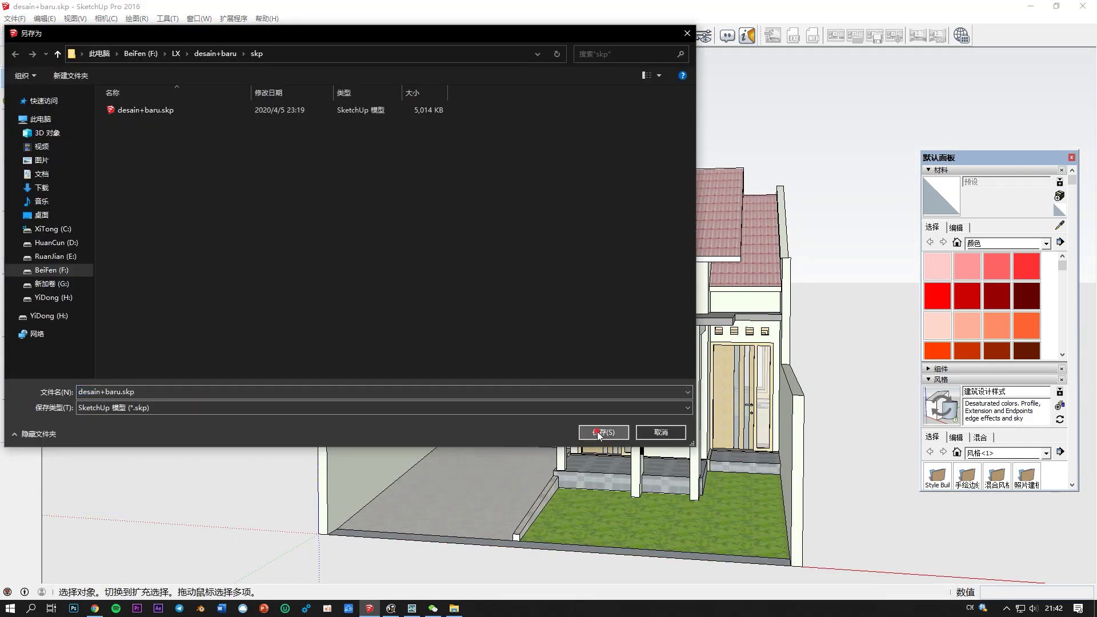
pyautogui.click(602, 432)
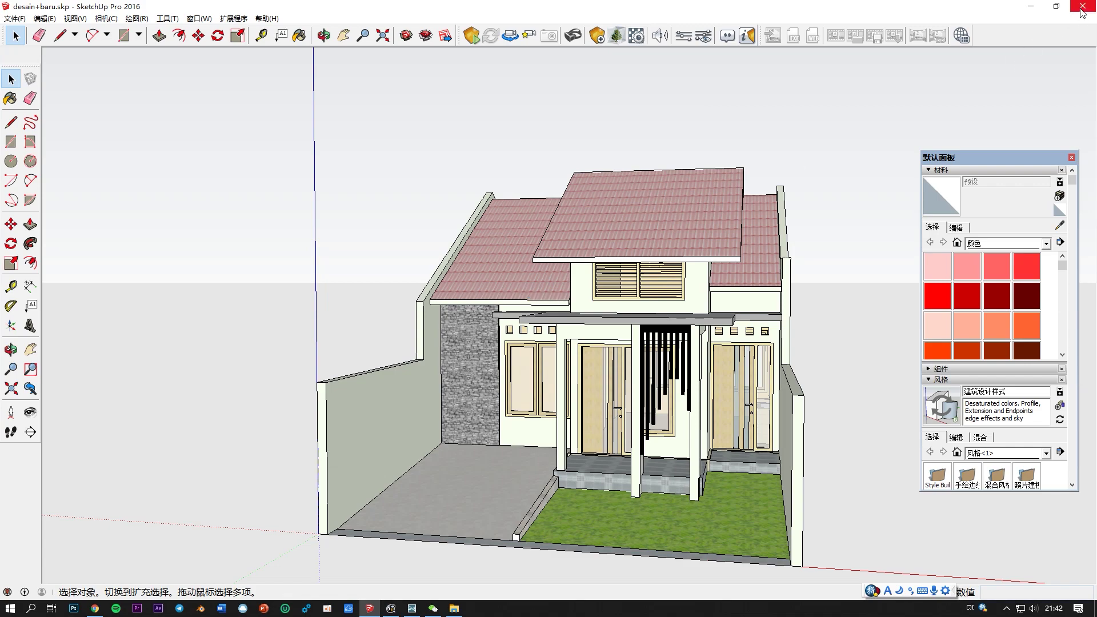
# Close SketchUp and File Explorer and bring Lumion back.
pyautogui.click(1081, 7)
pyautogui.click(991, 115)
pyautogui.click(412, 609)
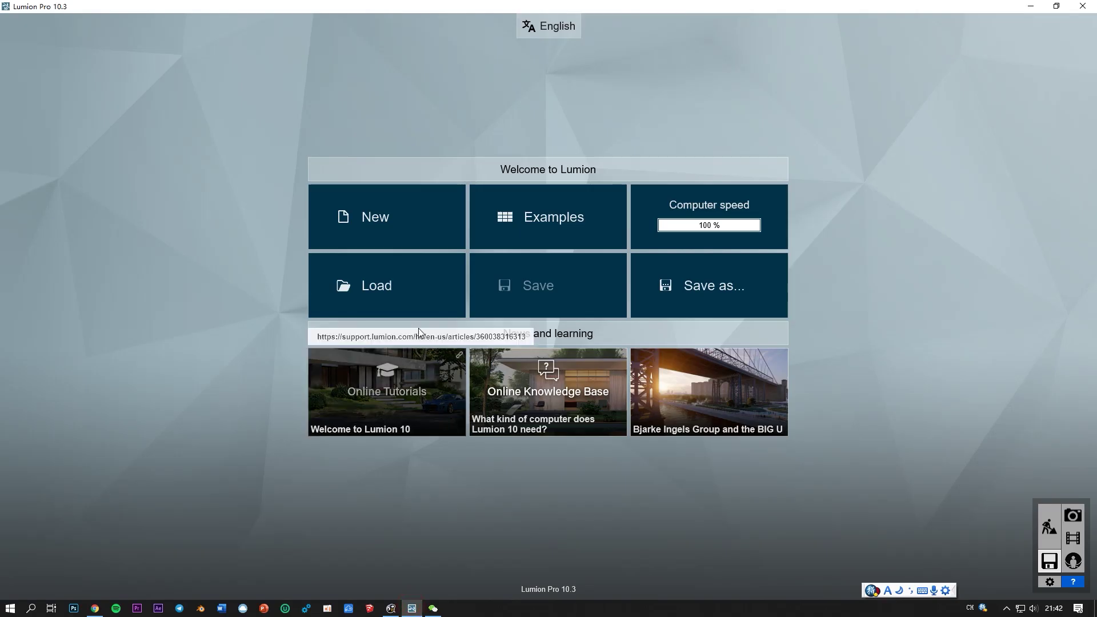
# Start a new project and import desain+baru.skp from F:\LX\desain+baru\skp.
pyautogui.click(415, 224)
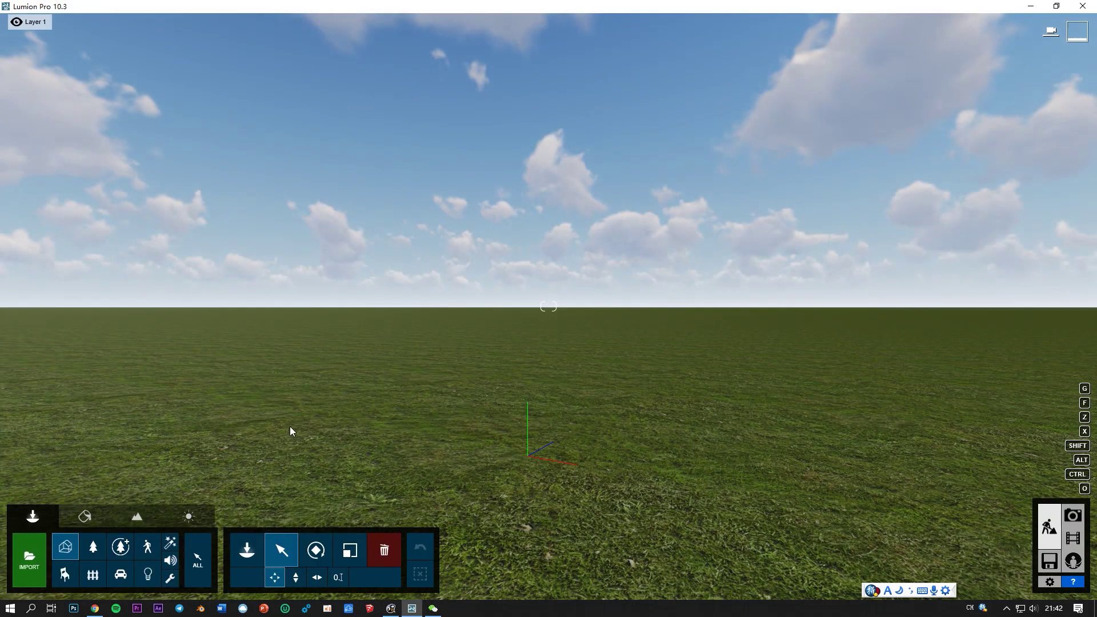
pyautogui.click(29, 555)
pyautogui.click(219, 301)
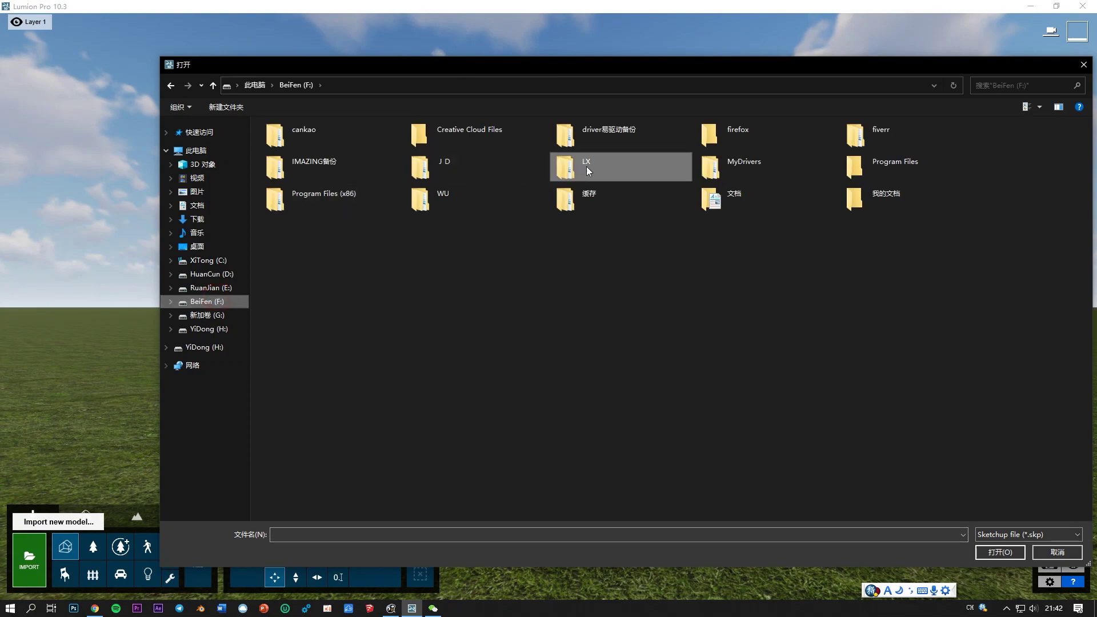
pyautogui.doubleClick(583, 166)
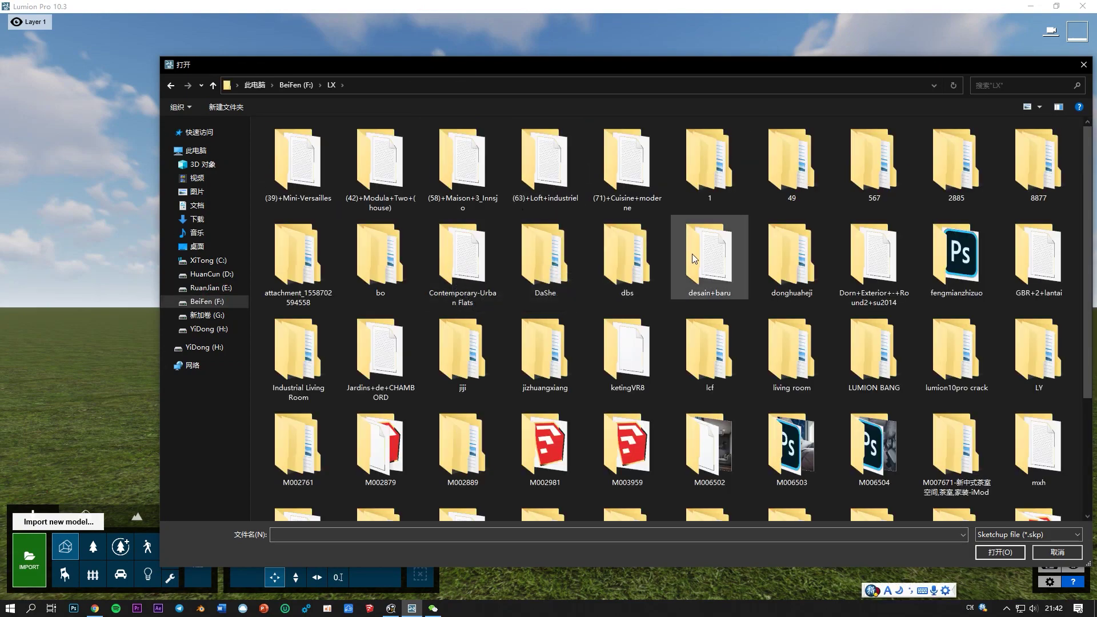
pyautogui.doubleClick(691, 254)
pyautogui.doubleClick(306, 200)
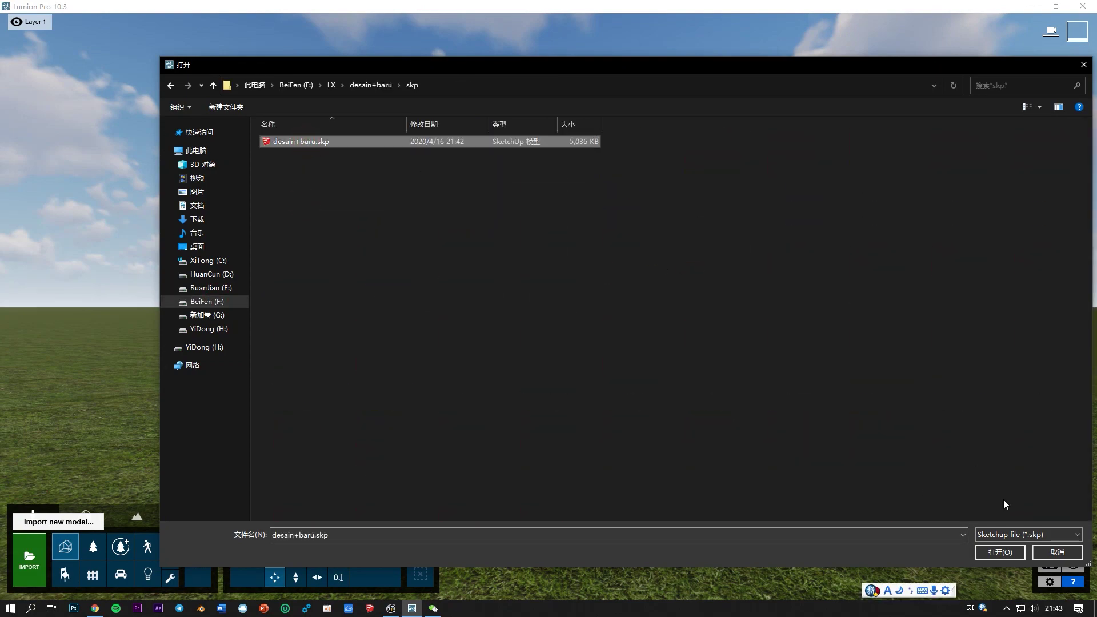
pyautogui.click(999, 551)
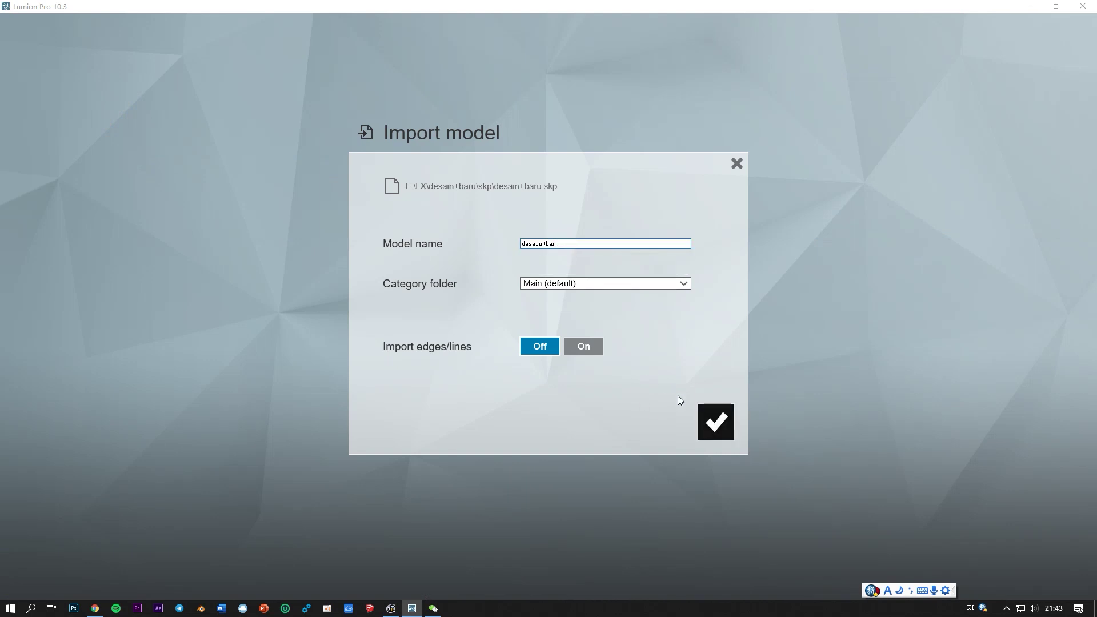
pyautogui.click(715, 421)
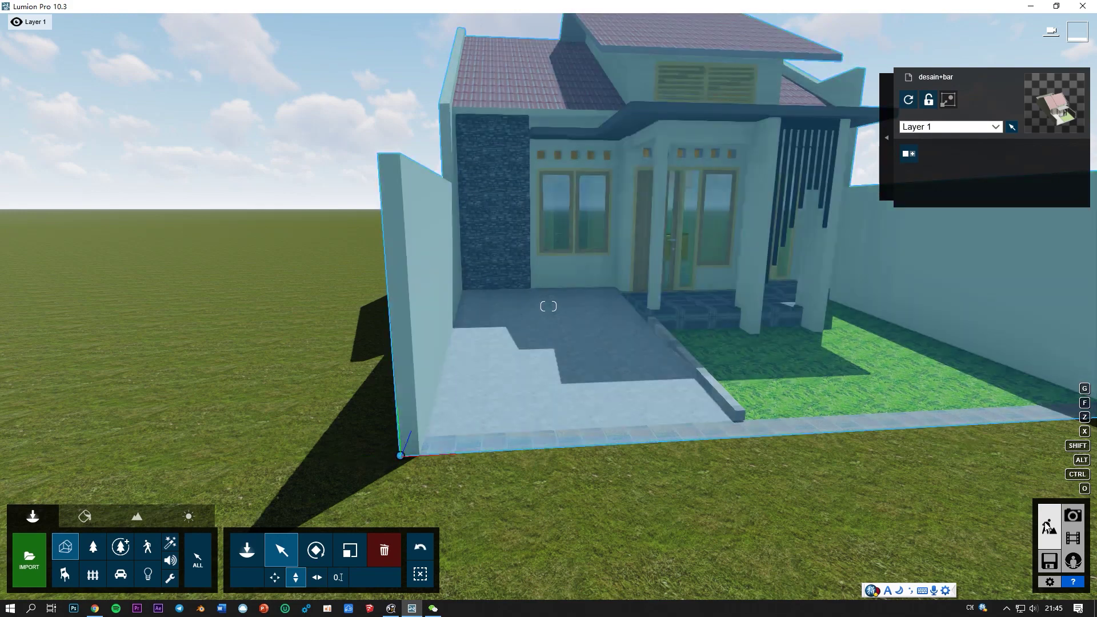
# Switch to Photo mode and frame a frontal view of the house.
pyautogui.click(1073, 516)
pyautogui.moveTo(571, 257); pyautogui.dragTo(655, 231, button='right')
pyautogui.press('w')
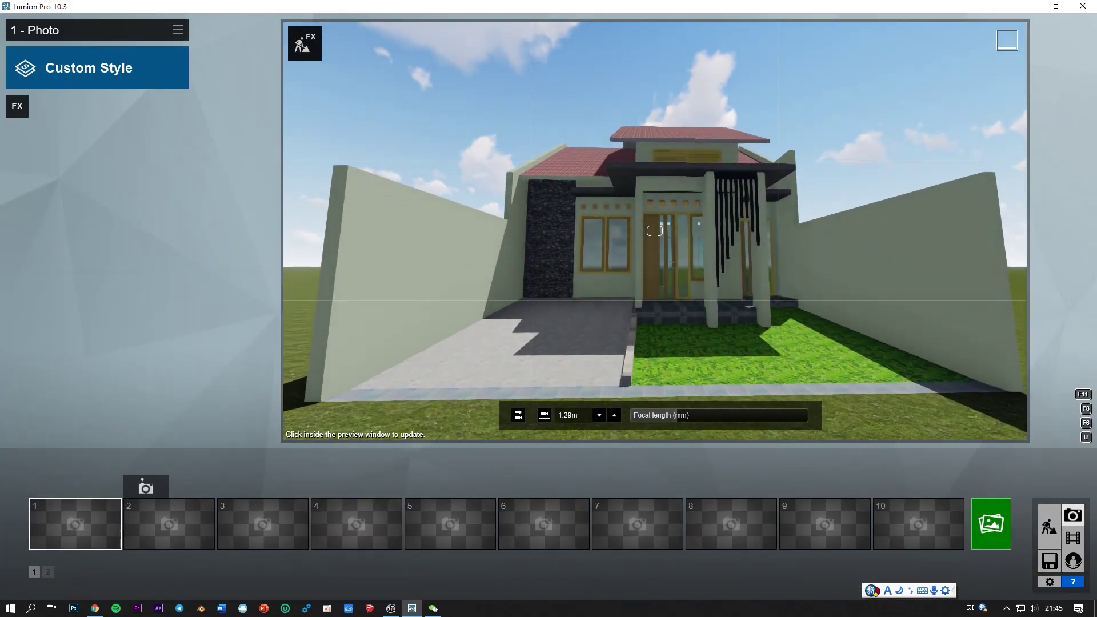
# Store the frontal view as photo 1 and apply the Overcast style.
pyautogui.click(57, 488)
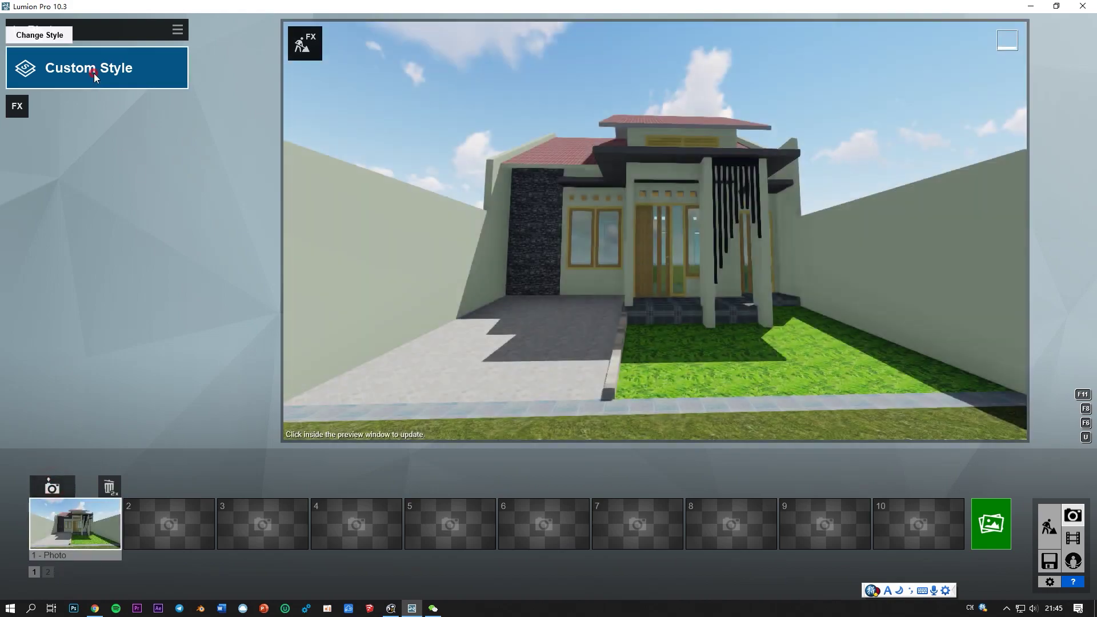
pyautogui.click(93, 73)
pyautogui.click(548, 197)
pyautogui.click(90, 71)
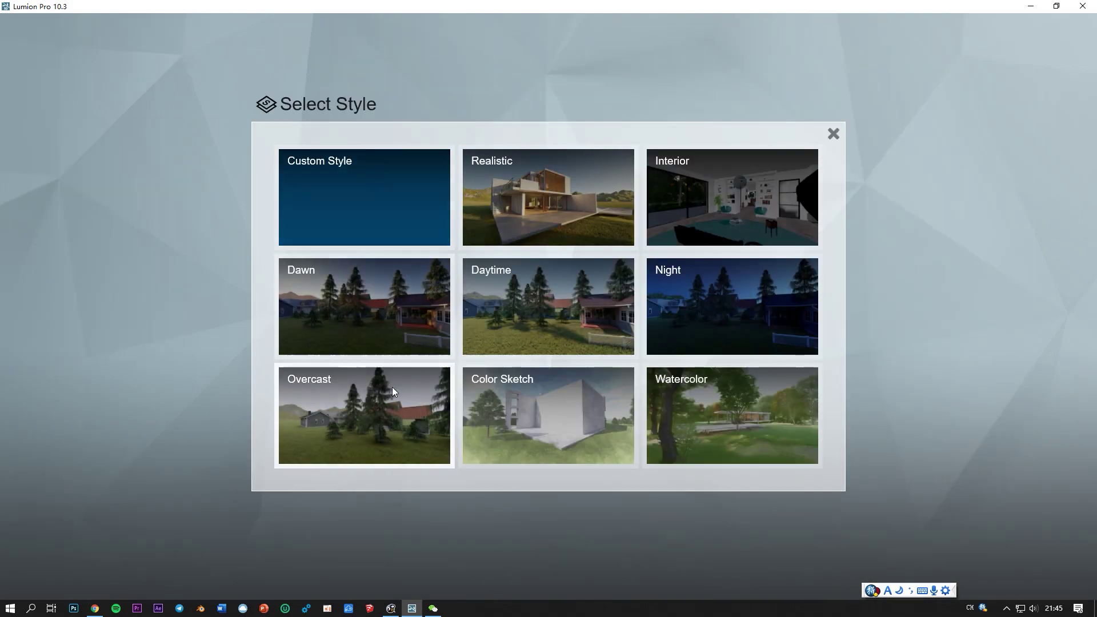
pyautogui.click(371, 394)
# Replace the sky with an overcast Real Skies sky.
pyautogui.click(35, 136)
pyautogui.click(36, 174)
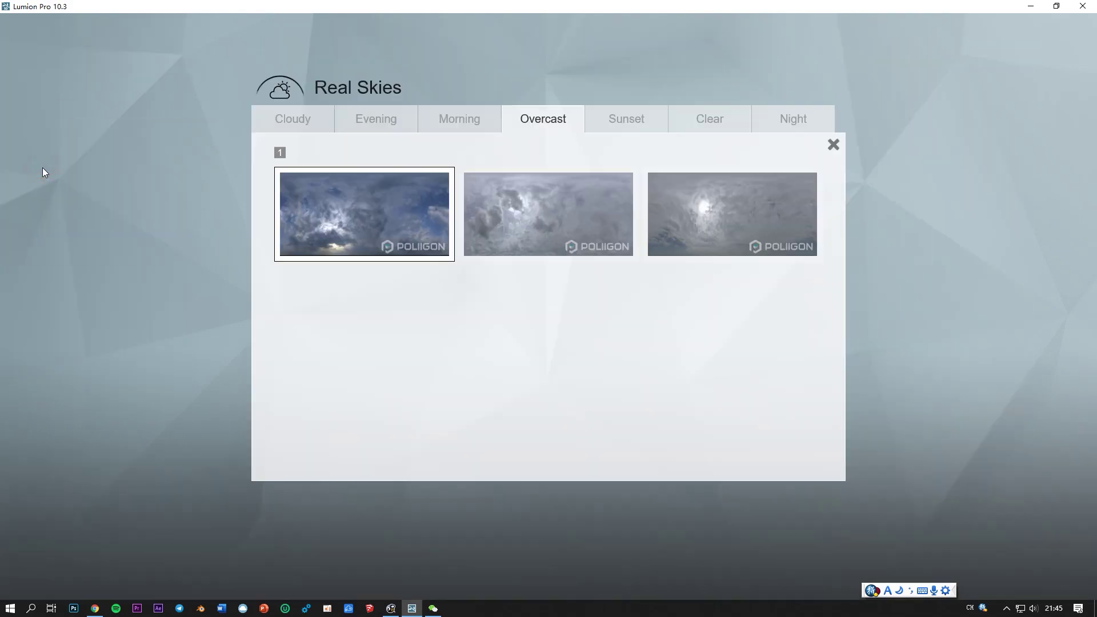
pyautogui.click(303, 119)
pyautogui.click(369, 307)
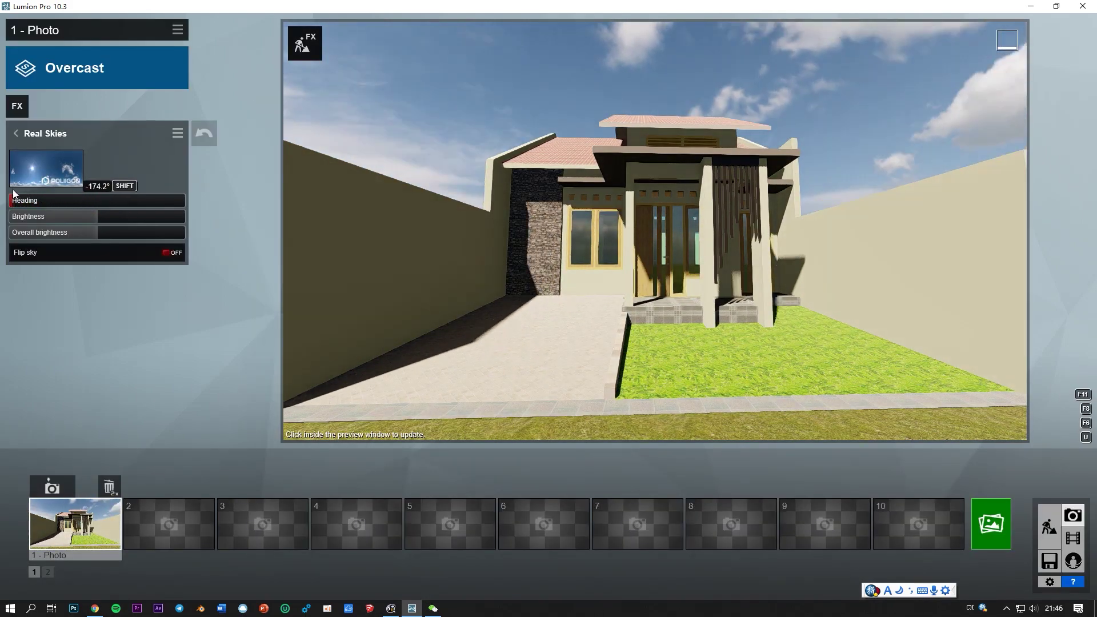
pyautogui.click(36, 172)
pyautogui.click(543, 119)
pyautogui.click(521, 212)
pyautogui.click(63, 109)
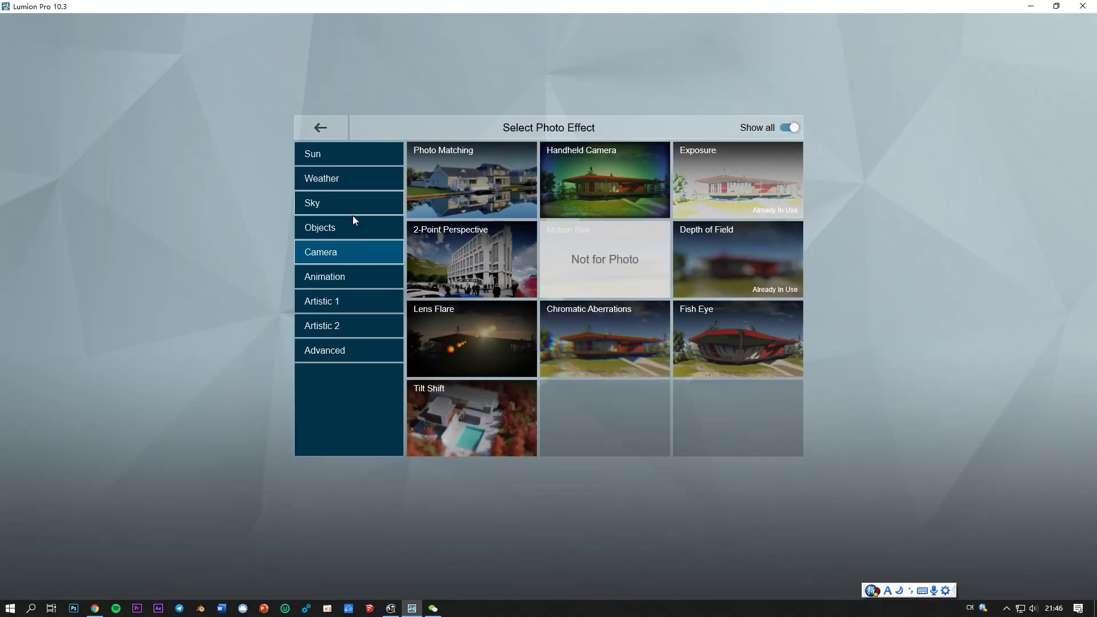
# Add 2-Point Perspective and bring the camera lower and closer to the house.
pyautogui.click(457, 260)
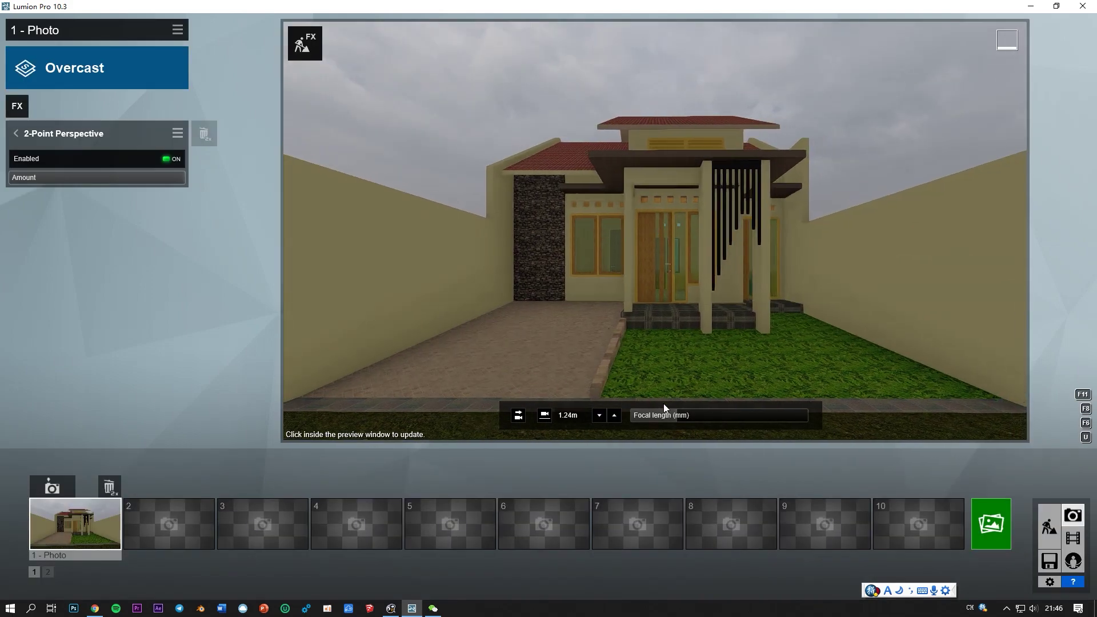
pyautogui.click(697, 415)
pyautogui.press('s')
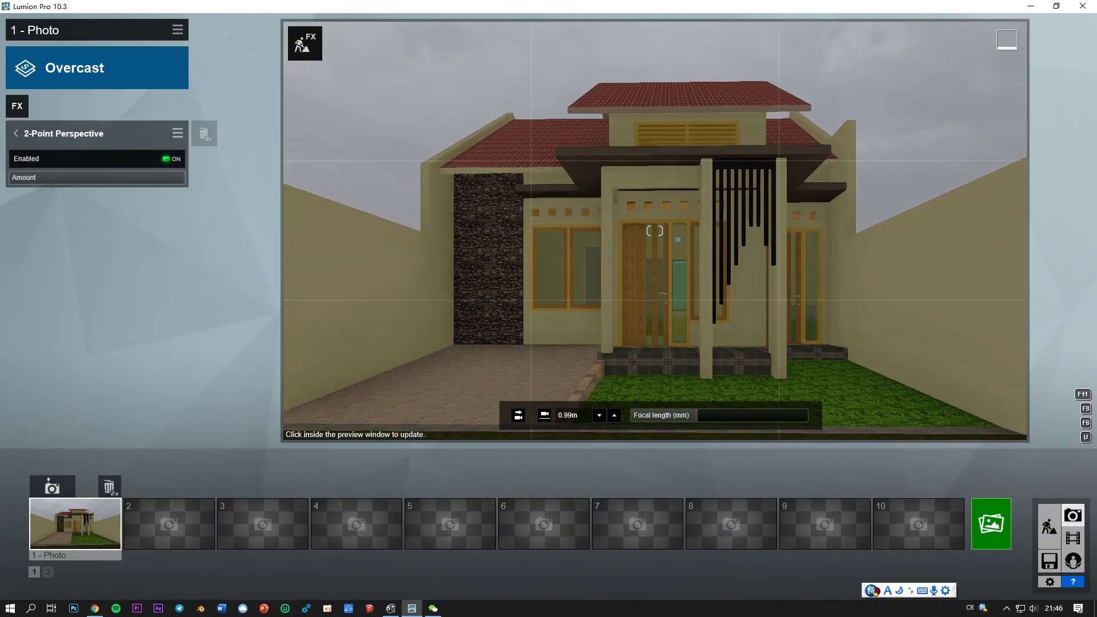
pyautogui.press('w')
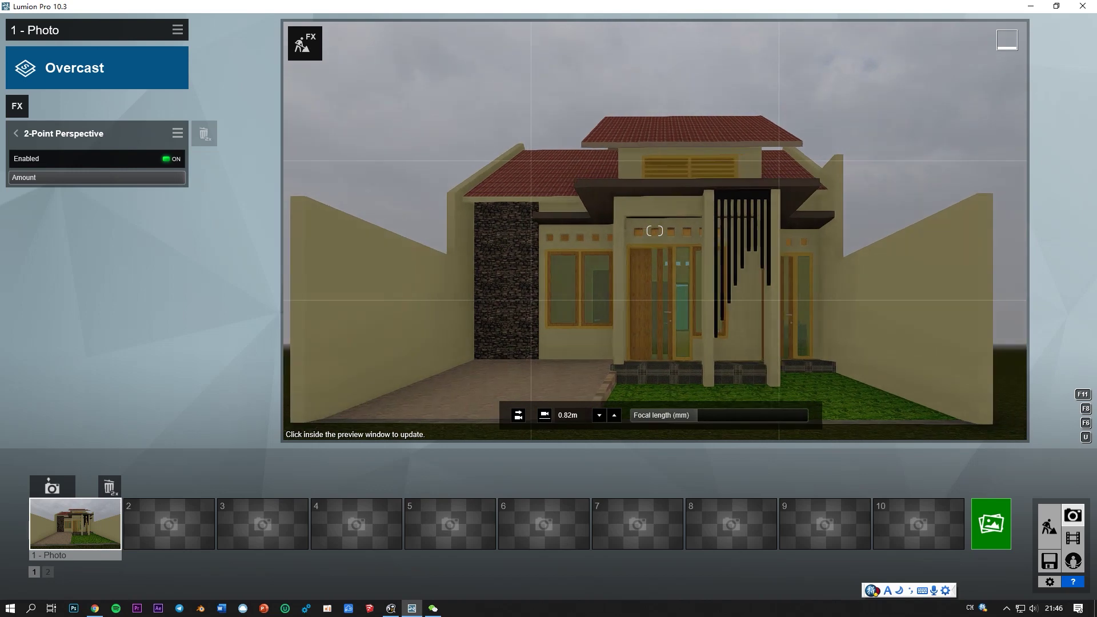
pyautogui.press('w')
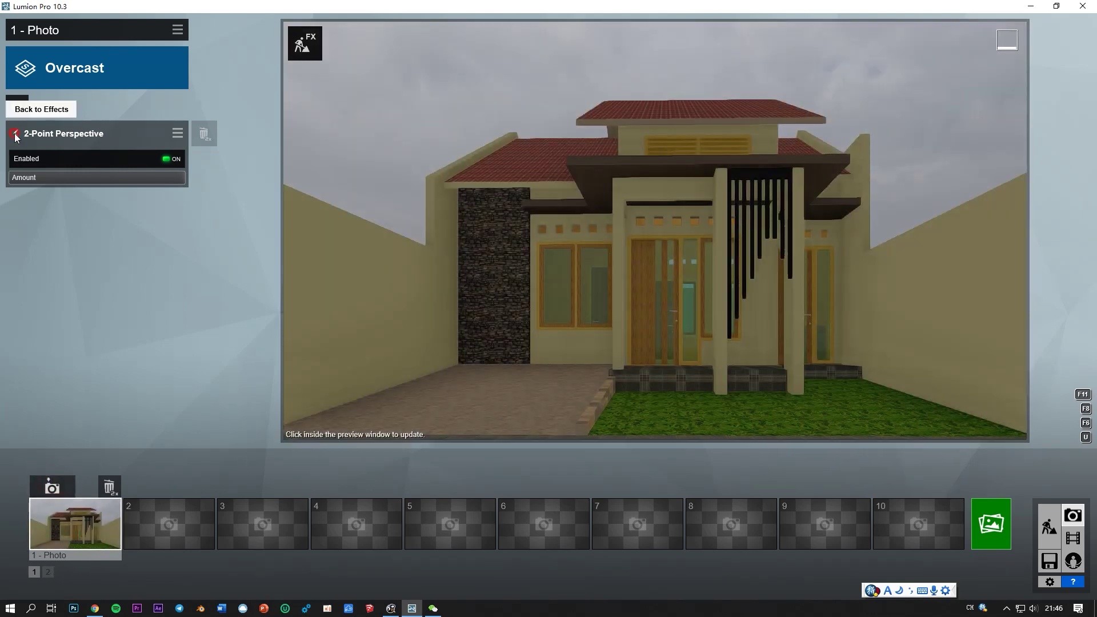
# Increase the Fog effect's falloff.
pyautogui.click(16, 133)
pyautogui.click(35, 182)
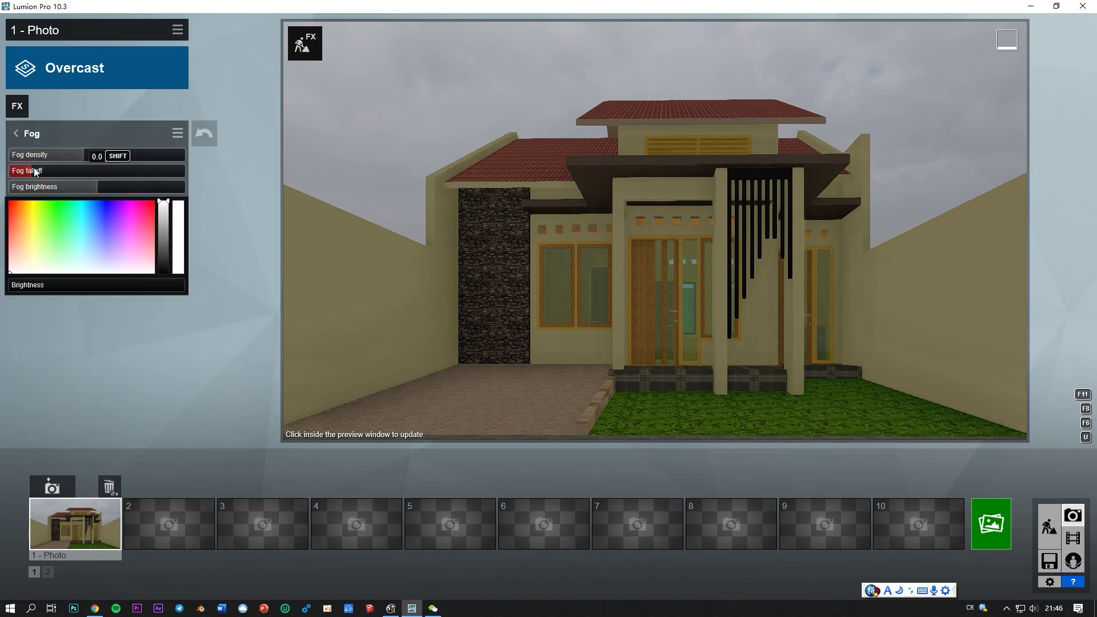
pyautogui.moveTo(34, 171); pyautogui.dragTo(42, 170)
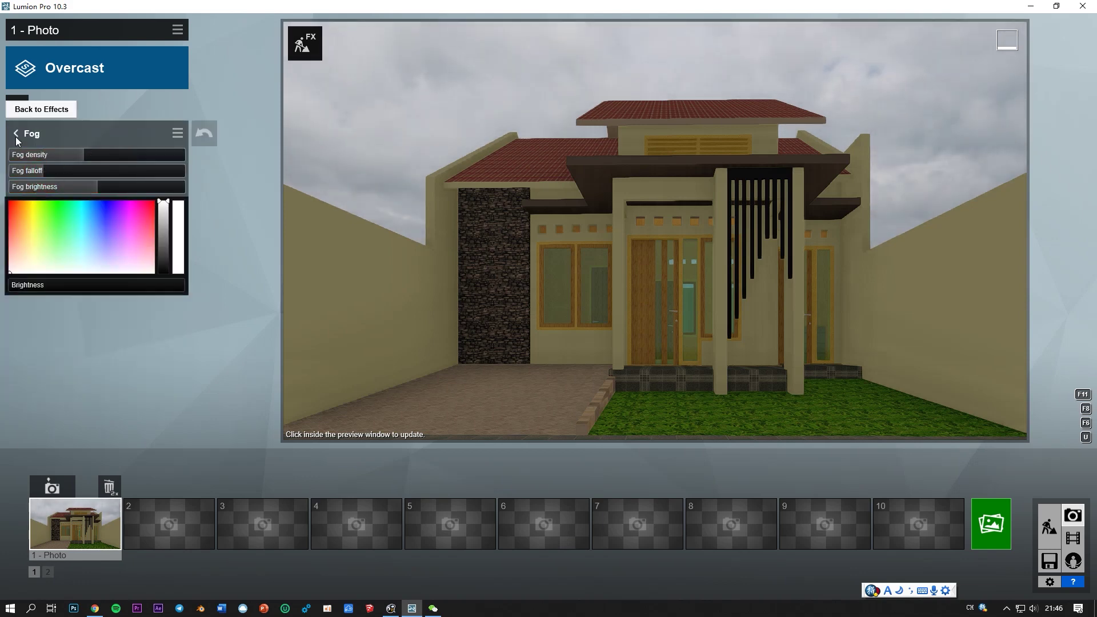
pyautogui.click(15, 133)
# Review Sharpen and Exposure, then raise Color Correction contrast to 0.7.
pyautogui.click(34, 217)
pyautogui.click(15, 133)
pyautogui.click(35, 242)
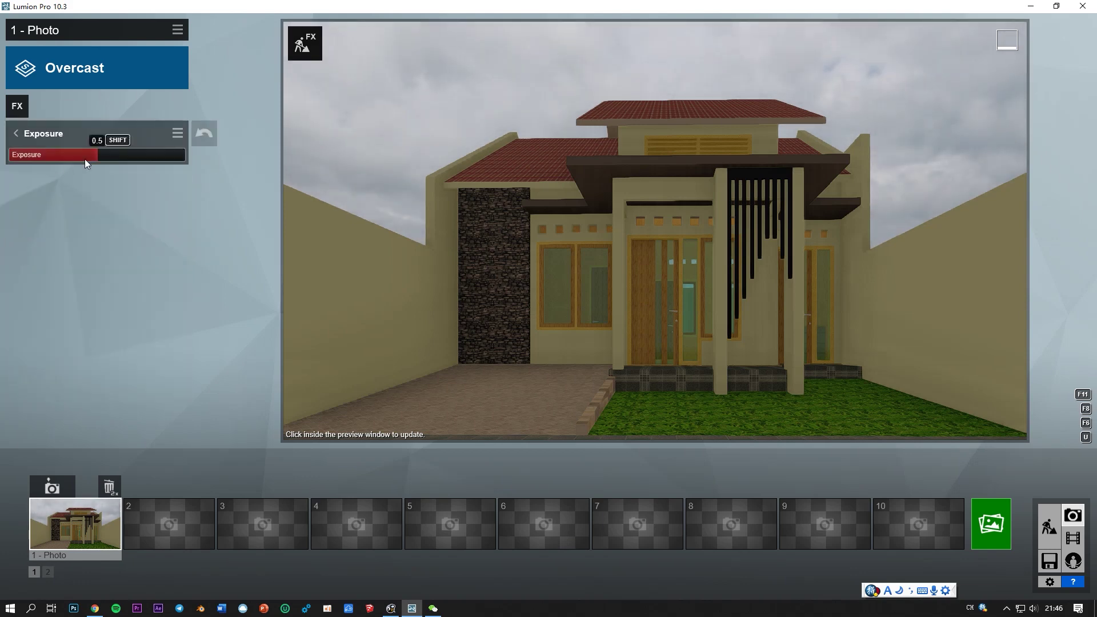
pyautogui.click(15, 133)
pyautogui.click(46, 268)
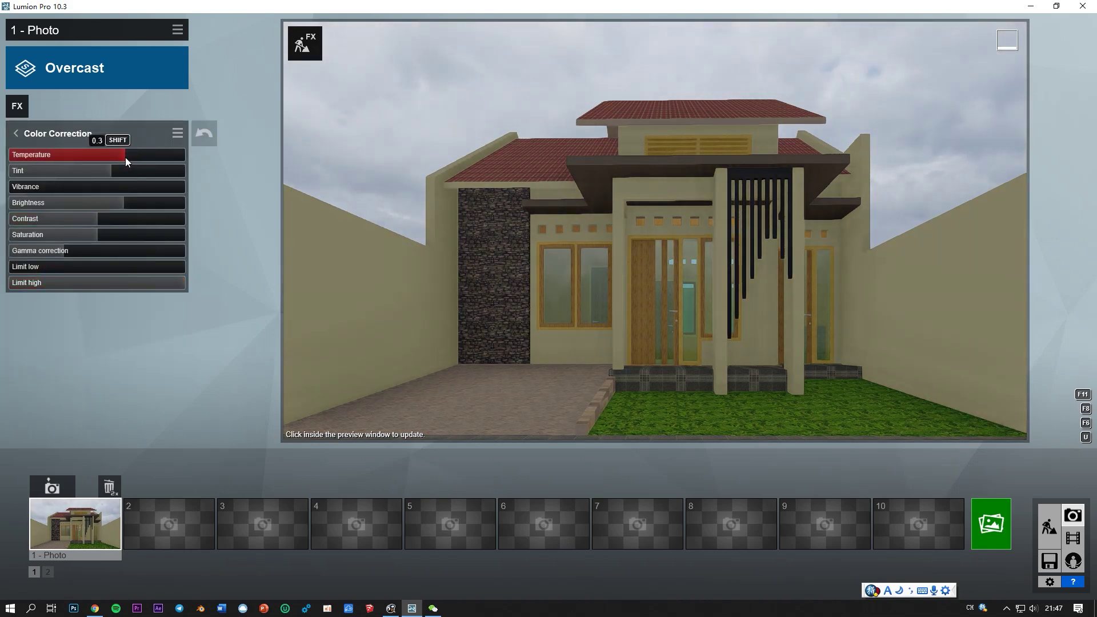
pyautogui.moveTo(138, 219); pyautogui.dragTo(143, 219)
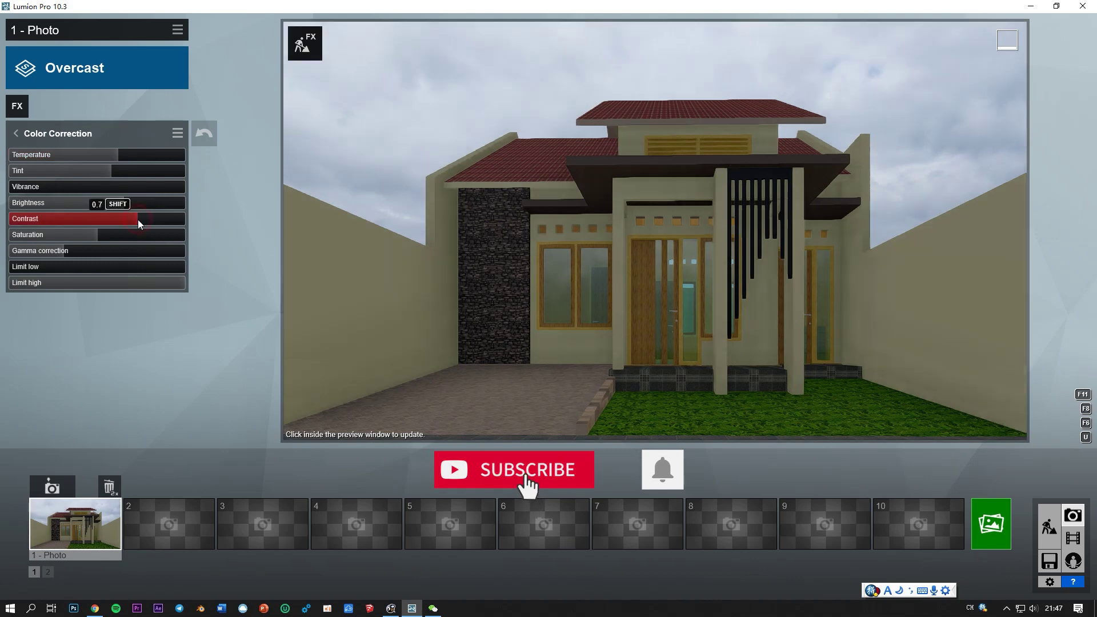
# Adjust a Reflection setting and review the Shadow effect.
pyautogui.click(15, 133)
pyautogui.click(82, 306)
pyautogui.click(107, 228)
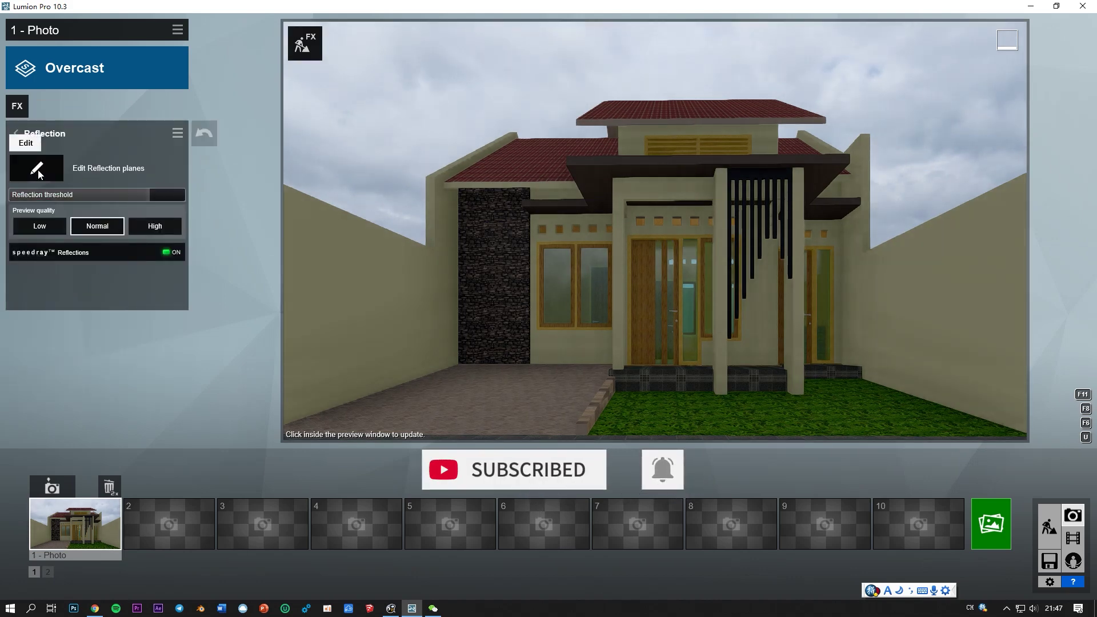
pyautogui.click(16, 133)
pyautogui.click(108, 393)
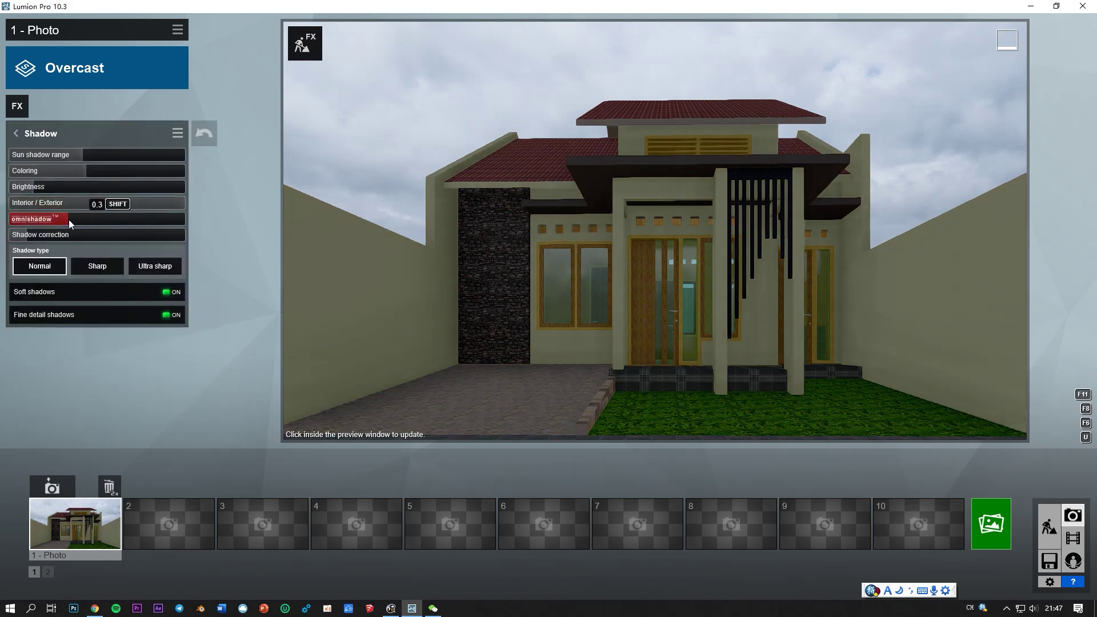
pyautogui.click(15, 133)
# Set the Depth of Field focus point in the scene.
pyautogui.scroll(-5, 103, 251)
pyautogui.click(80, 139)
pyautogui.click(36, 255)
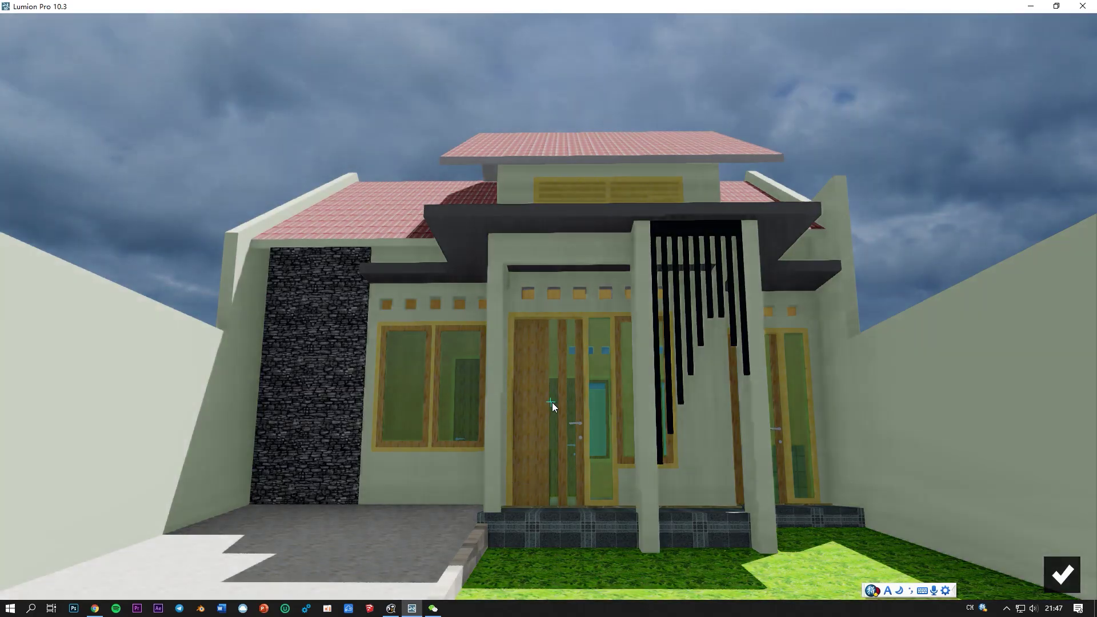
pyautogui.click(1061, 573)
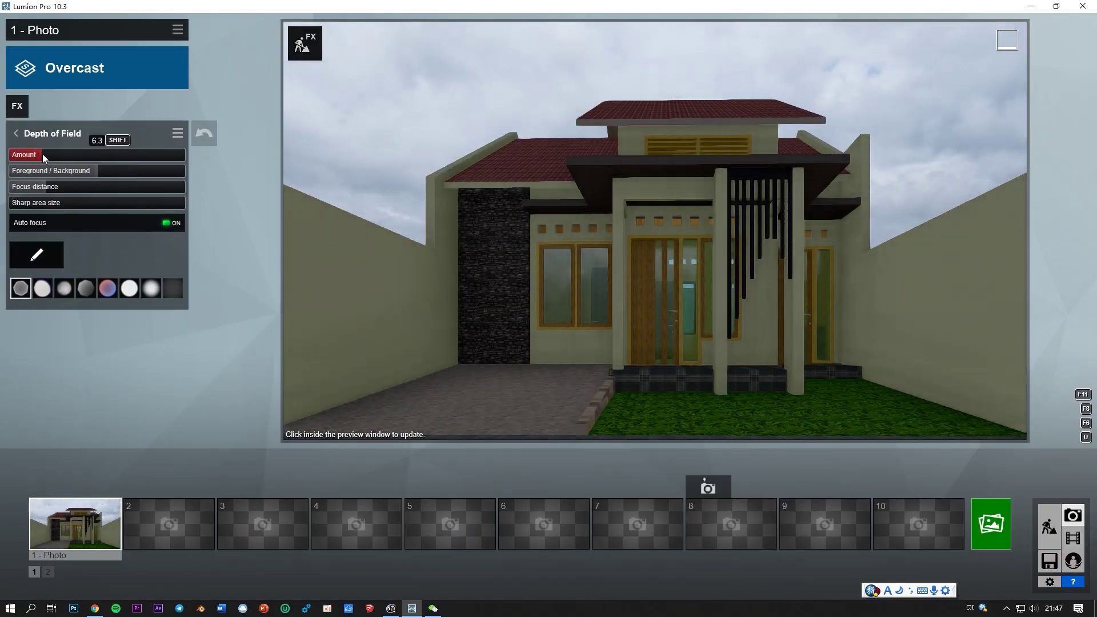
pyautogui.click(16, 134)
# Add Autumn Colors with full range, lower saturation and slight hue variation.
pyautogui.click(17, 105)
pyautogui.click(338, 155)
pyautogui.click(337, 176)
pyautogui.click(335, 211)
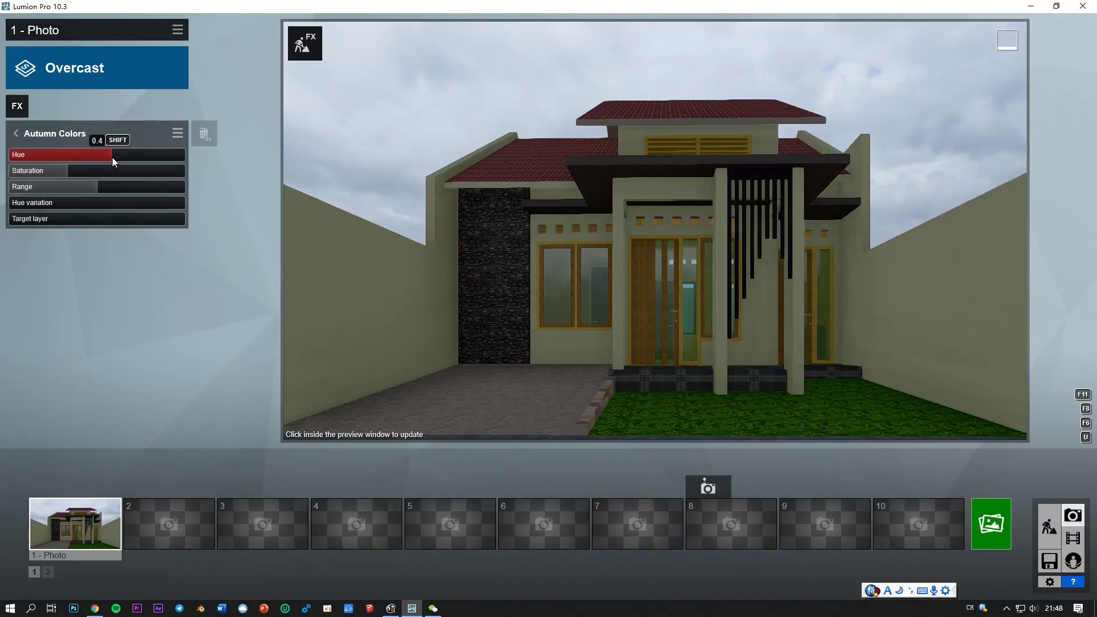
pyautogui.moveTo(134, 181); pyautogui.dragTo(183, 186)
pyautogui.click(65, 170)
pyautogui.click(27, 204)
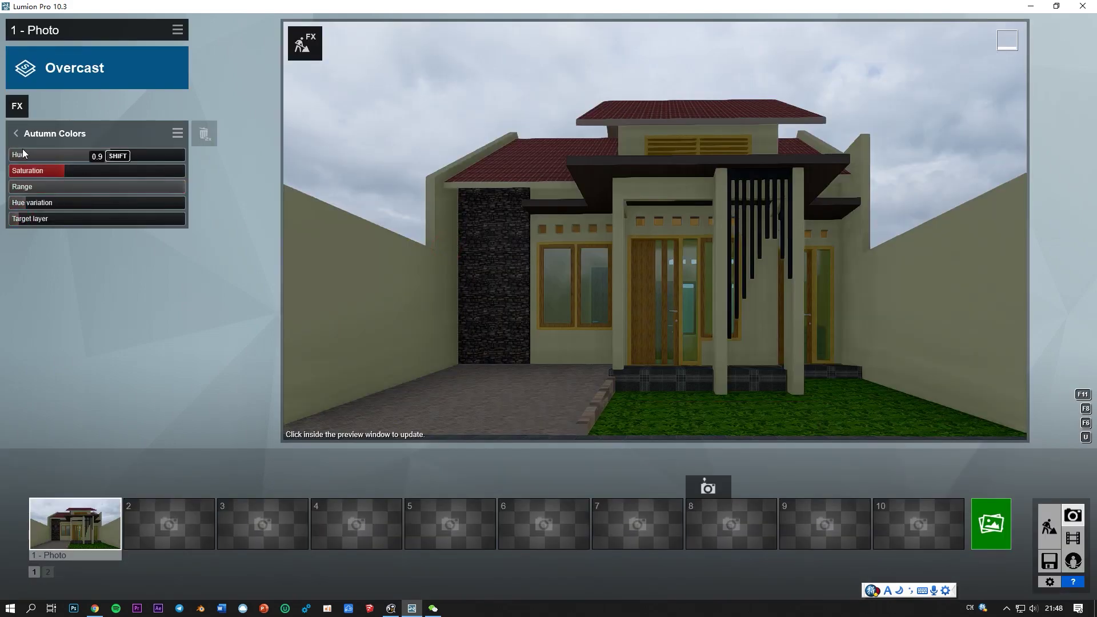
pyautogui.click(17, 106)
# Add a Bloom effect at a low amount.
pyautogui.click(334, 252)
pyautogui.click(334, 281)
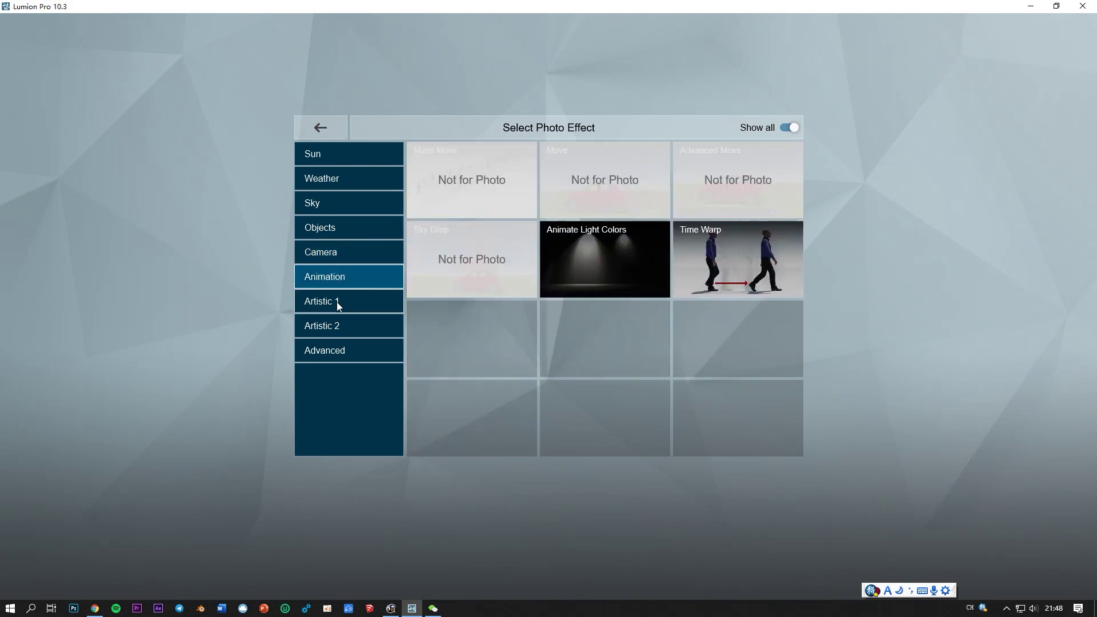
pyautogui.click(341, 325)
pyautogui.click(737, 337)
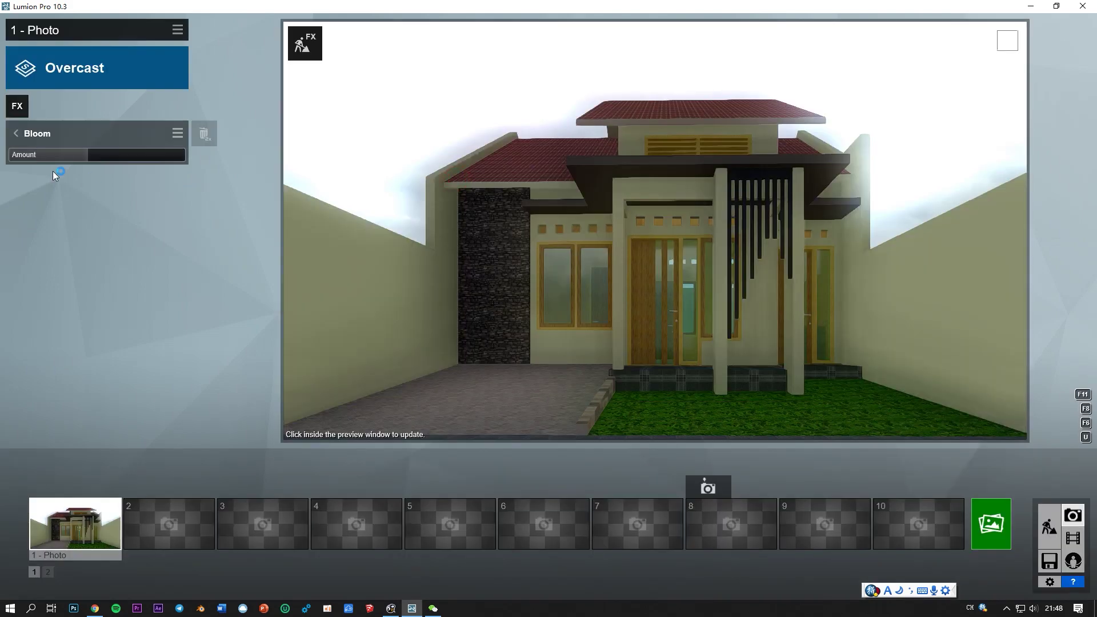
pyautogui.click(26, 153)
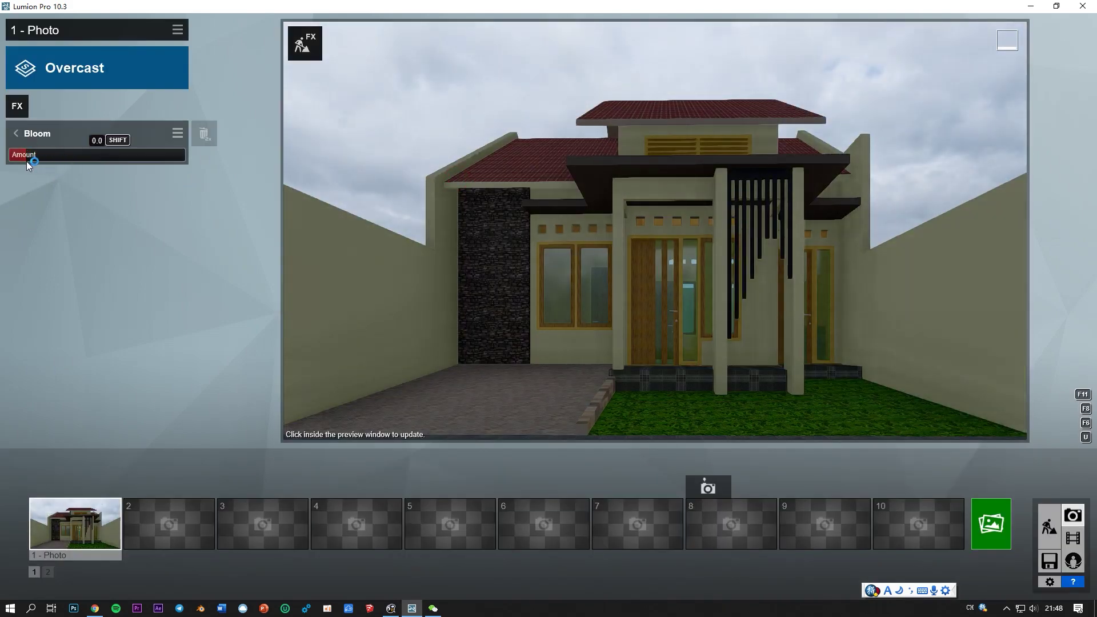
# Add Print Poster Enhancer and return to Build mode.
pyautogui.click(17, 106)
pyautogui.click(344, 349)
pyautogui.click(640, 442)
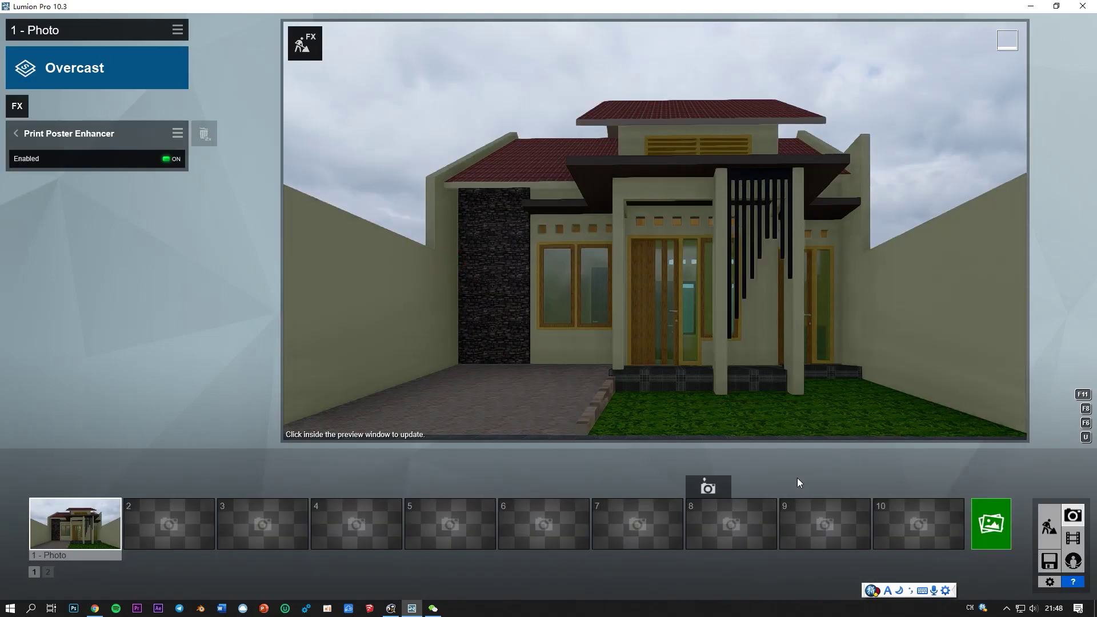
pyautogui.click(1048, 525)
pyautogui.scroll(5, 479, 459)
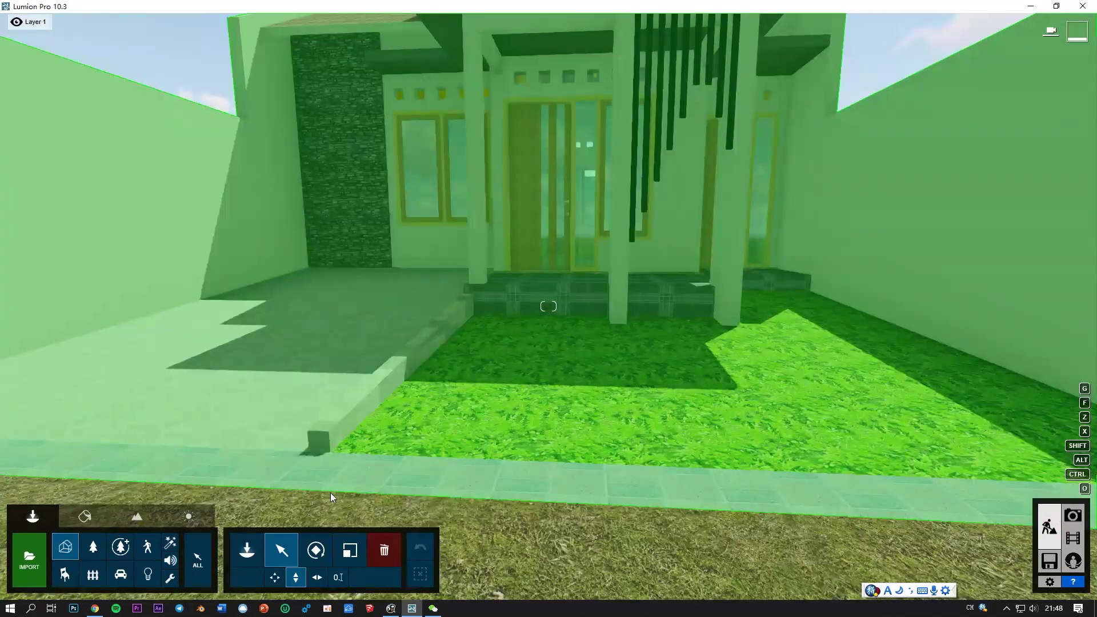
# Apply the Wild Grass 02 material to the front lawn.
pyautogui.click(479, 459)
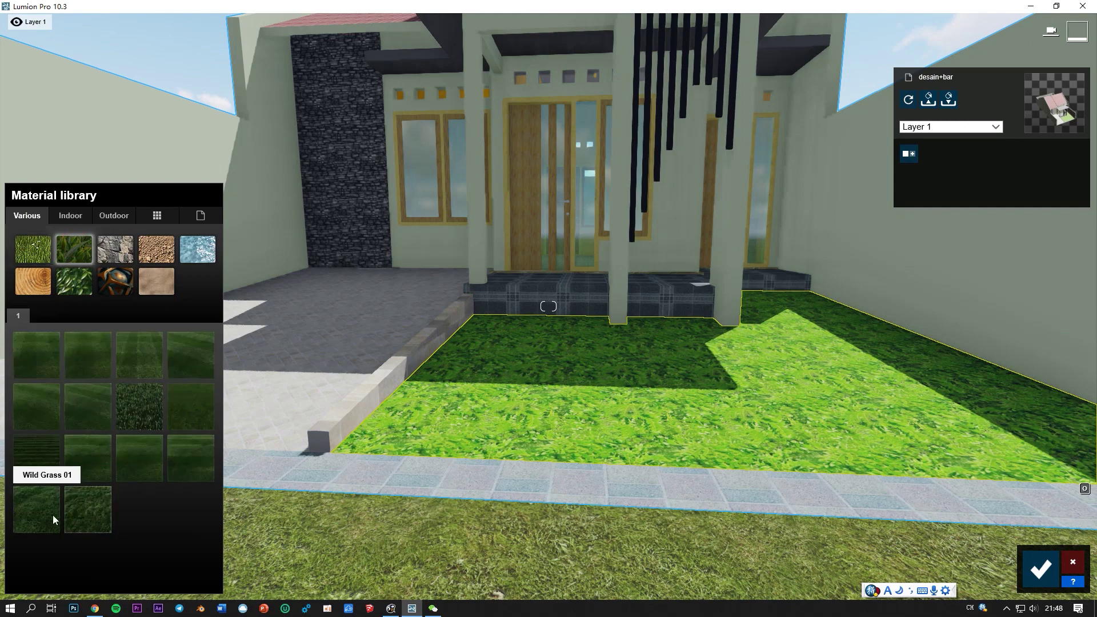
pyautogui.click(44, 505)
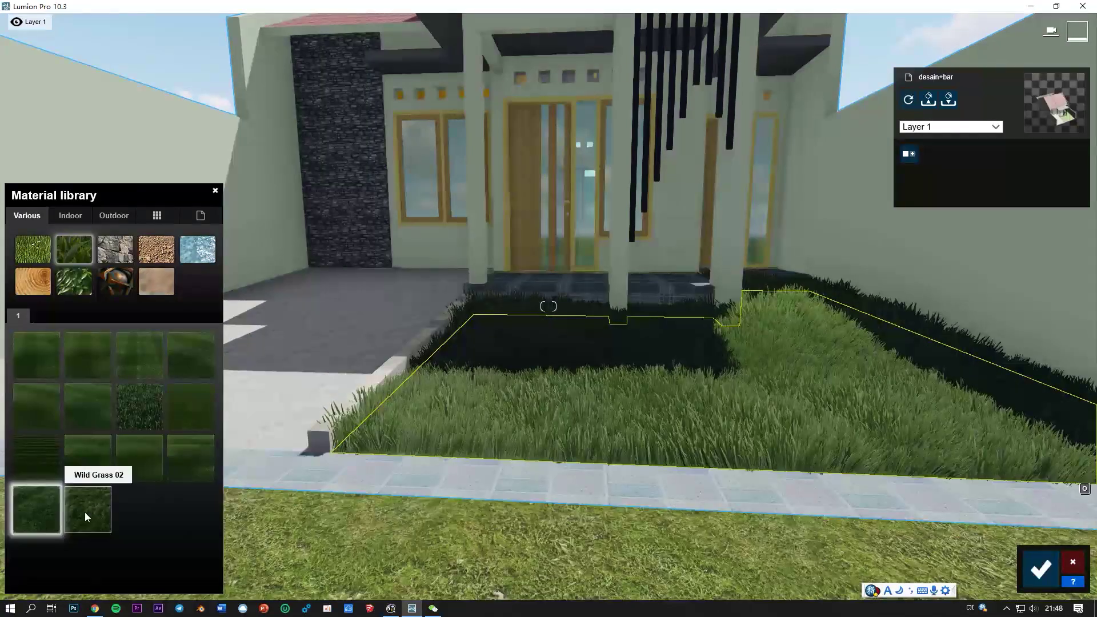
pyautogui.click(1040, 568)
# Check the grassed lawn in the photo preview, then select the driveway floor.
pyautogui.click(1072, 515)
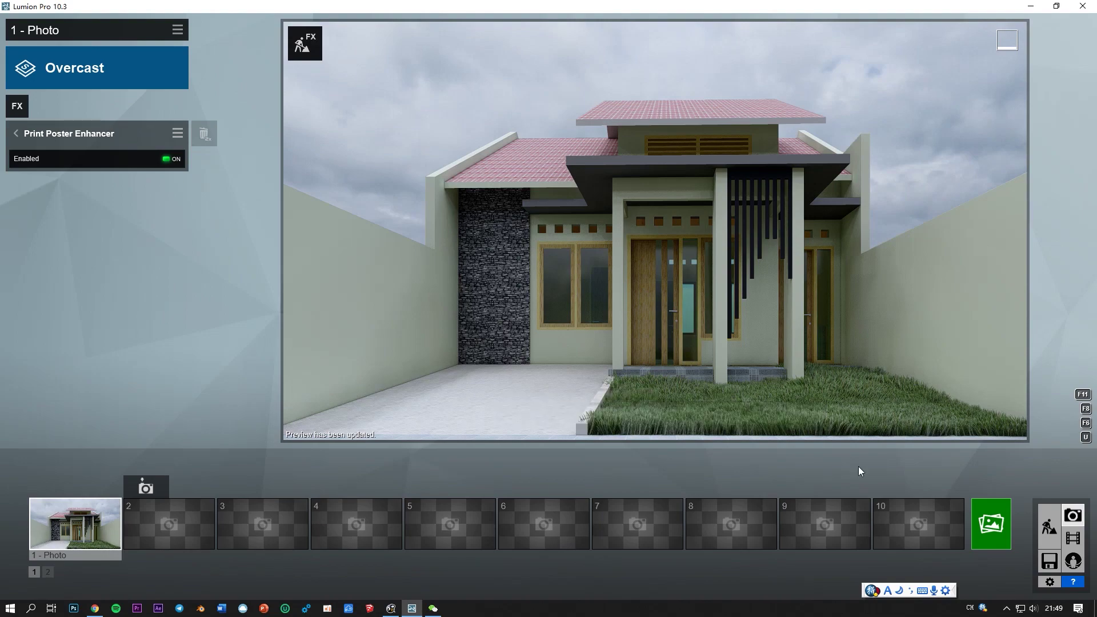
pyautogui.click(1049, 525)
pyautogui.scroll(5, 567, 452)
pyautogui.click(567, 452)
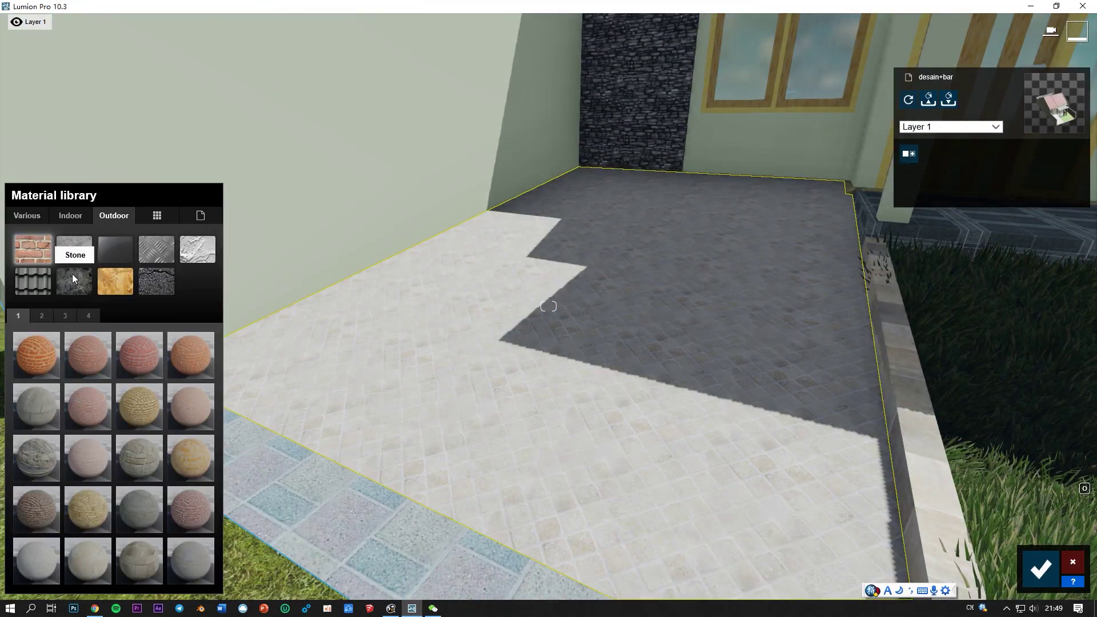
# Try cobblestone, brick paver and granite tile materials on the driveway.
pyautogui.click(42, 318)
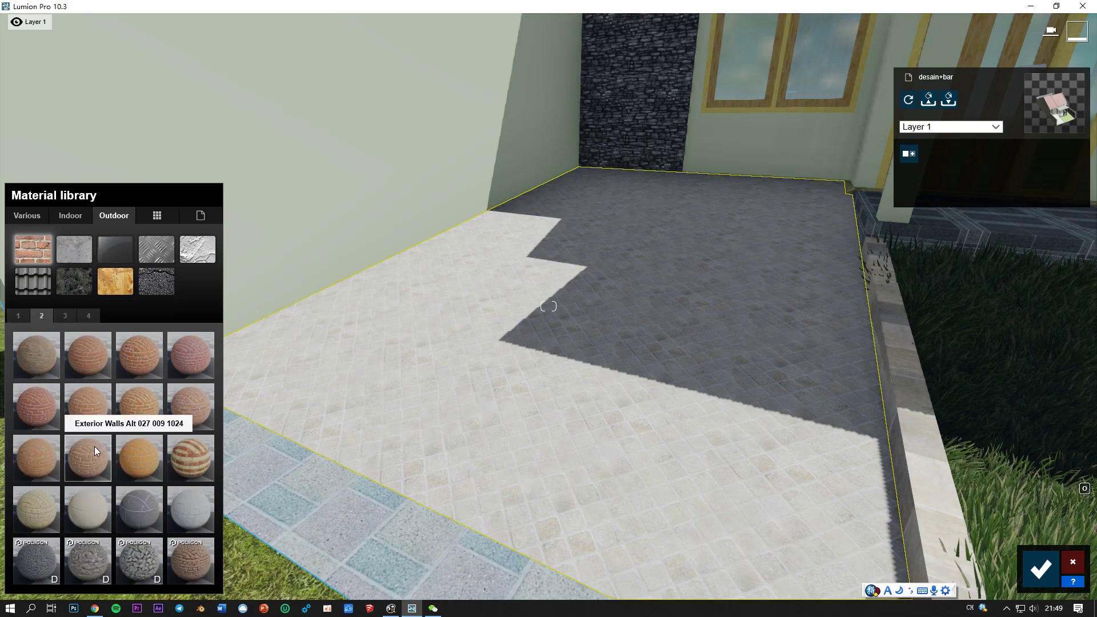
pyautogui.click(42, 557)
pyautogui.press('s')
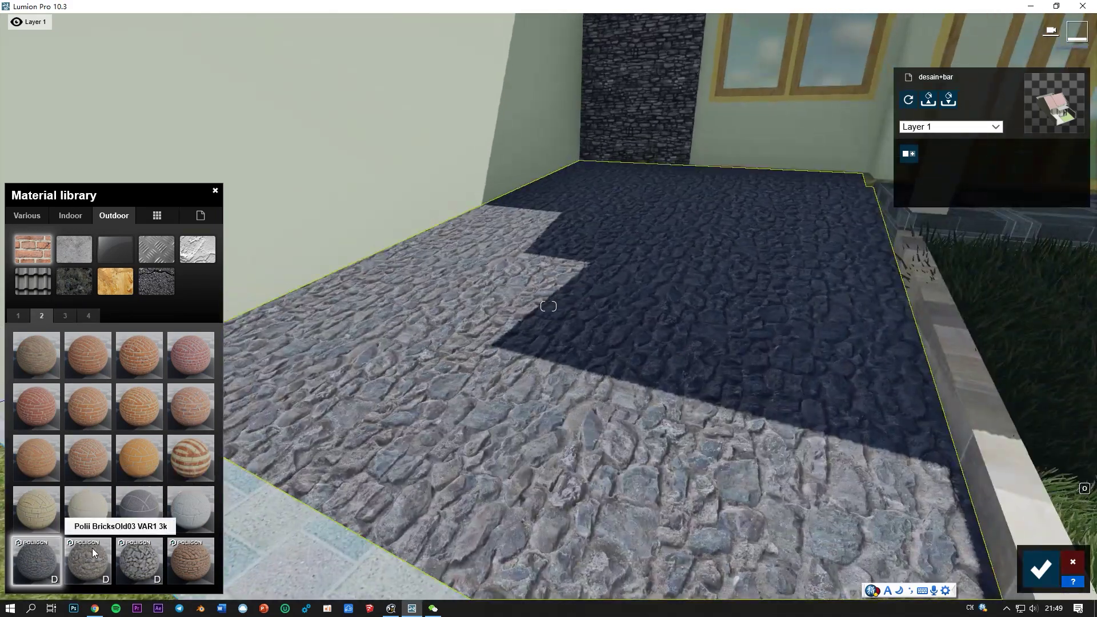
pyautogui.click(66, 320)
pyautogui.click(190, 460)
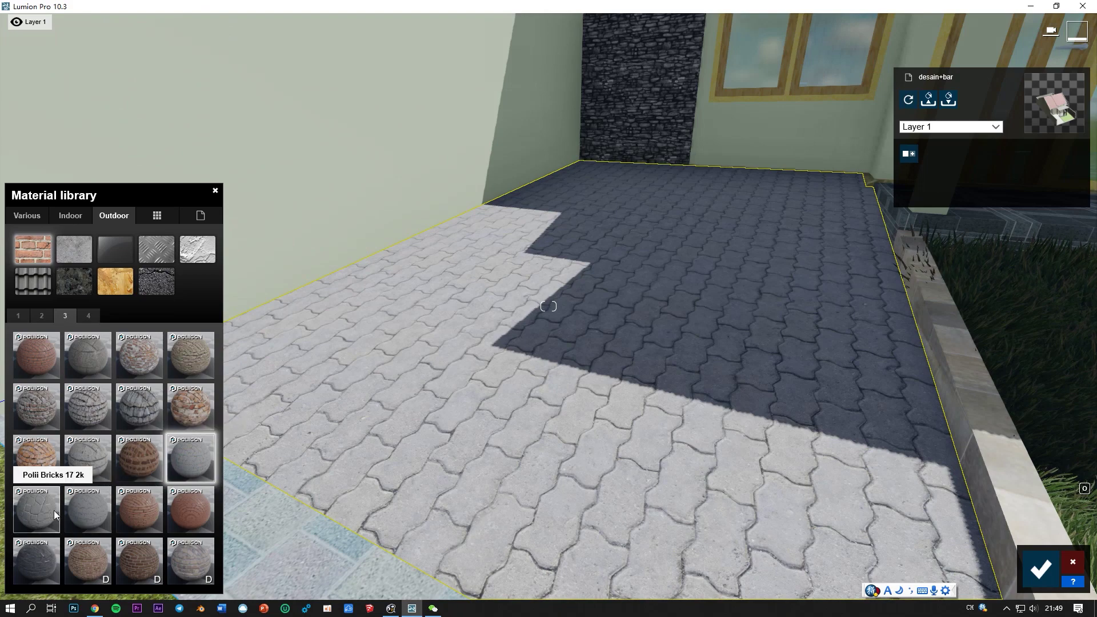
pyautogui.click(79, 505)
pyautogui.click(88, 357)
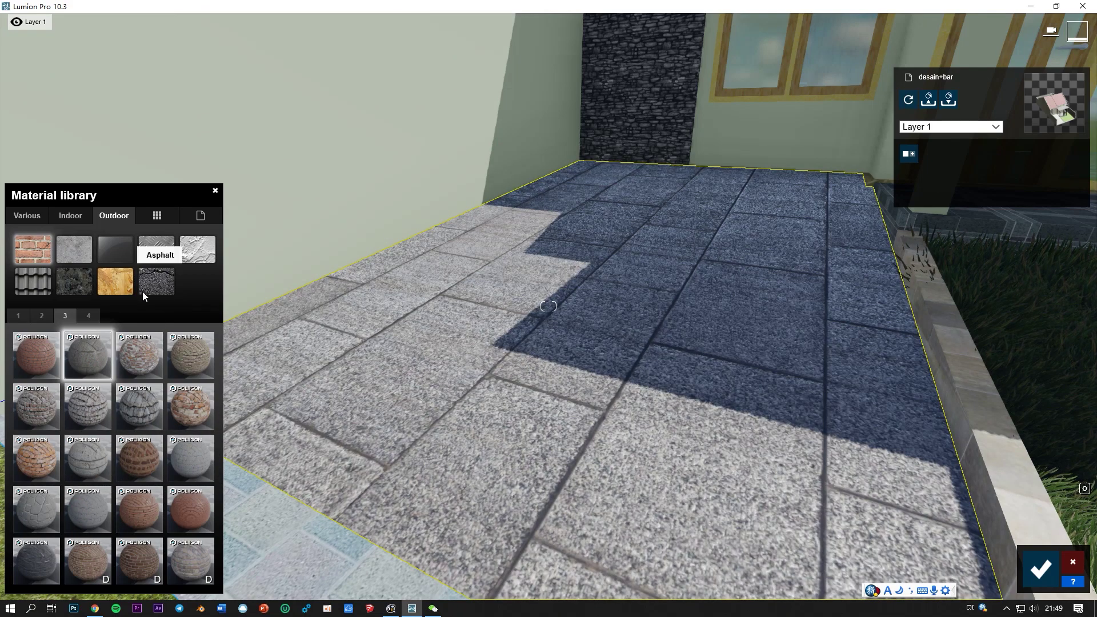
# Try white tiles and several concrete finishes, including Concrete 017 1024, on the driveway.
pyautogui.click(73, 246)
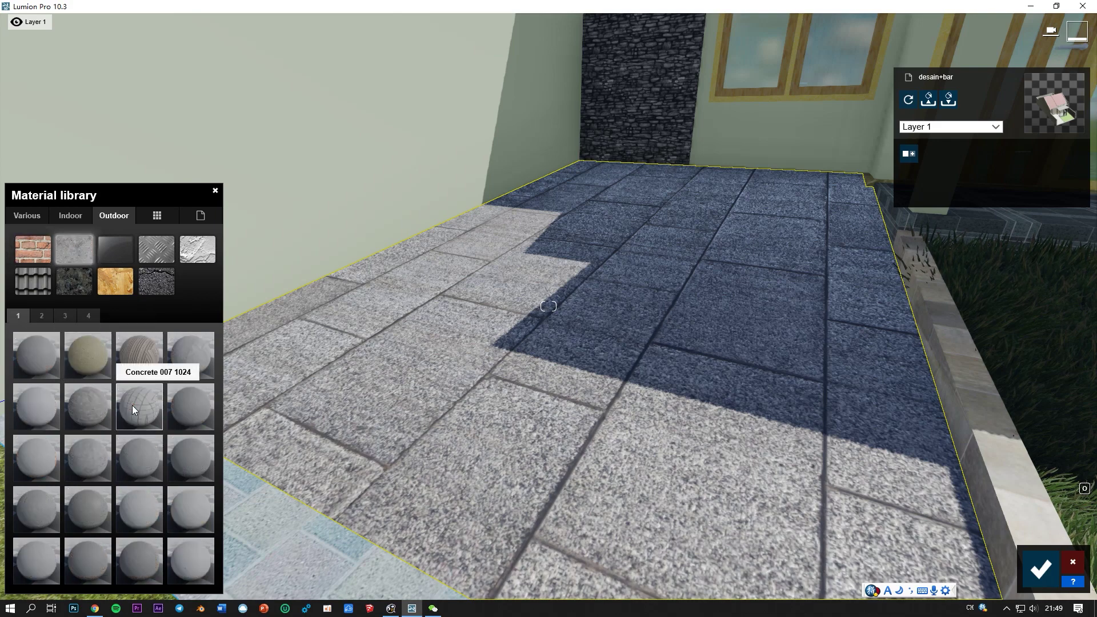
pyautogui.click(132, 405)
pyautogui.click(47, 406)
pyautogui.click(56, 458)
pyautogui.click(170, 410)
pyautogui.click(121, 503)
pyautogui.click(79, 513)
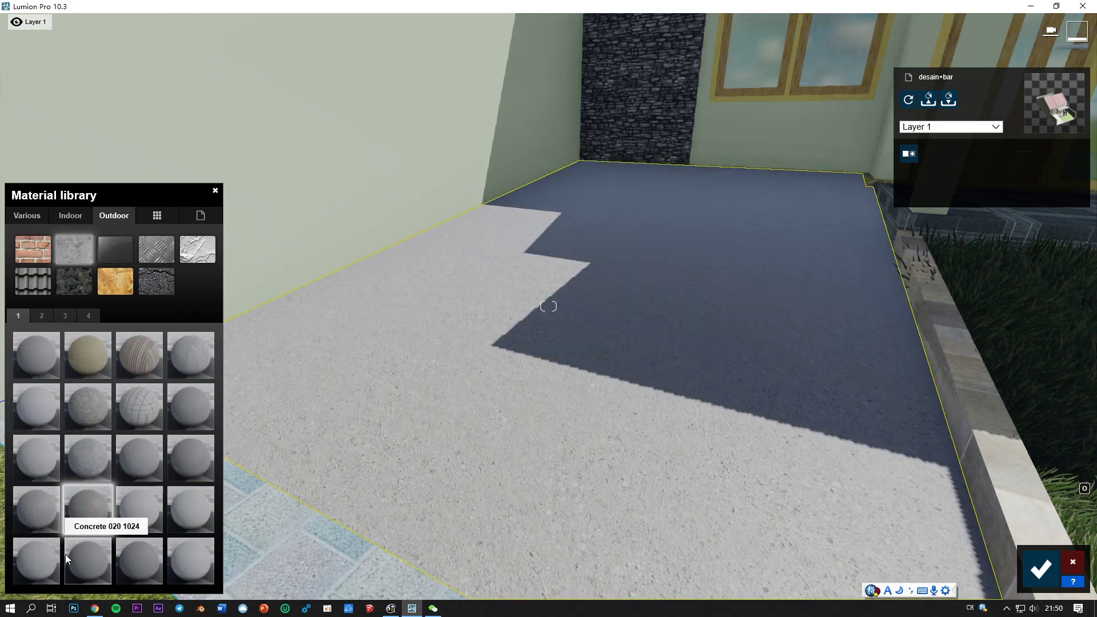
pyautogui.click(61, 555)
# Compare dark stone pavings and settle on Pavement Stone 001 1024.
pyautogui.click(40, 316)
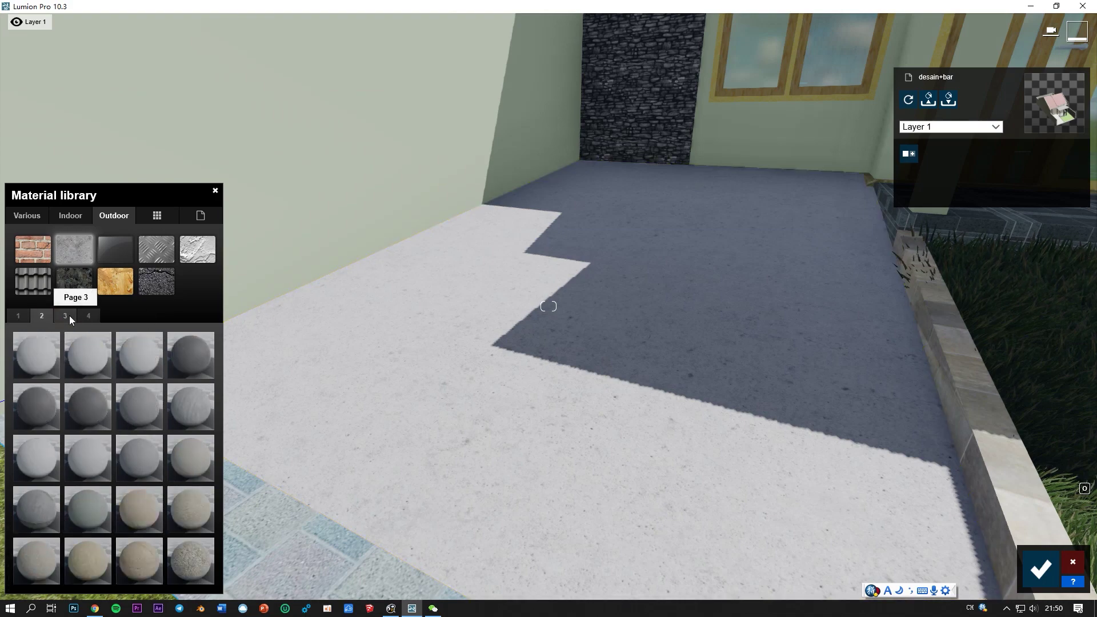
pyautogui.click(69, 315)
pyautogui.click(86, 315)
pyautogui.scroll(-1, 62, 332)
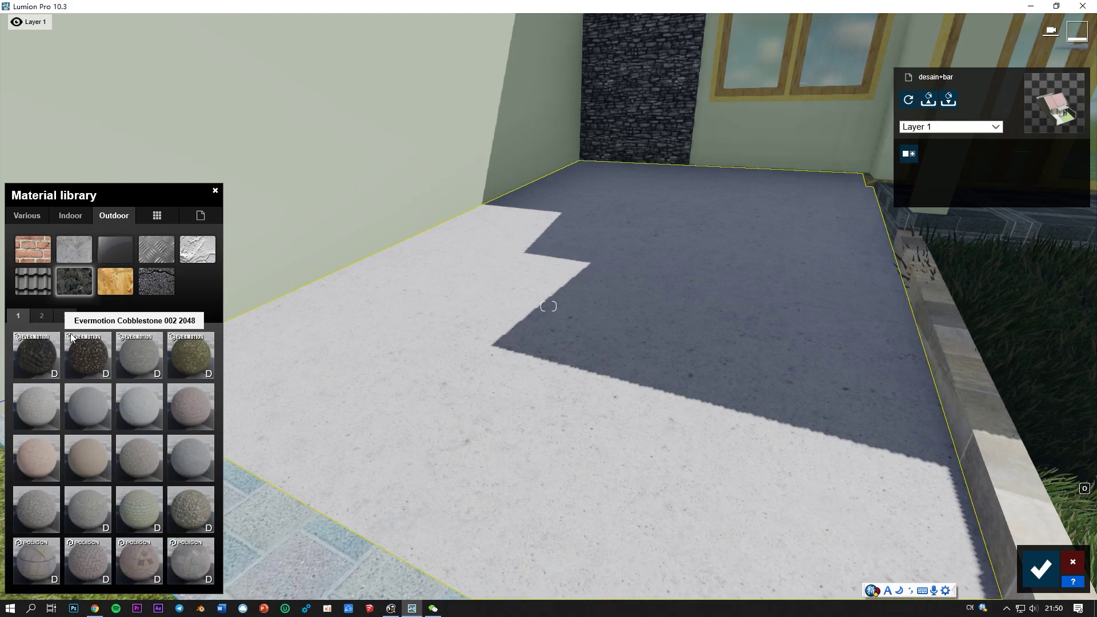
pyautogui.click(104, 557)
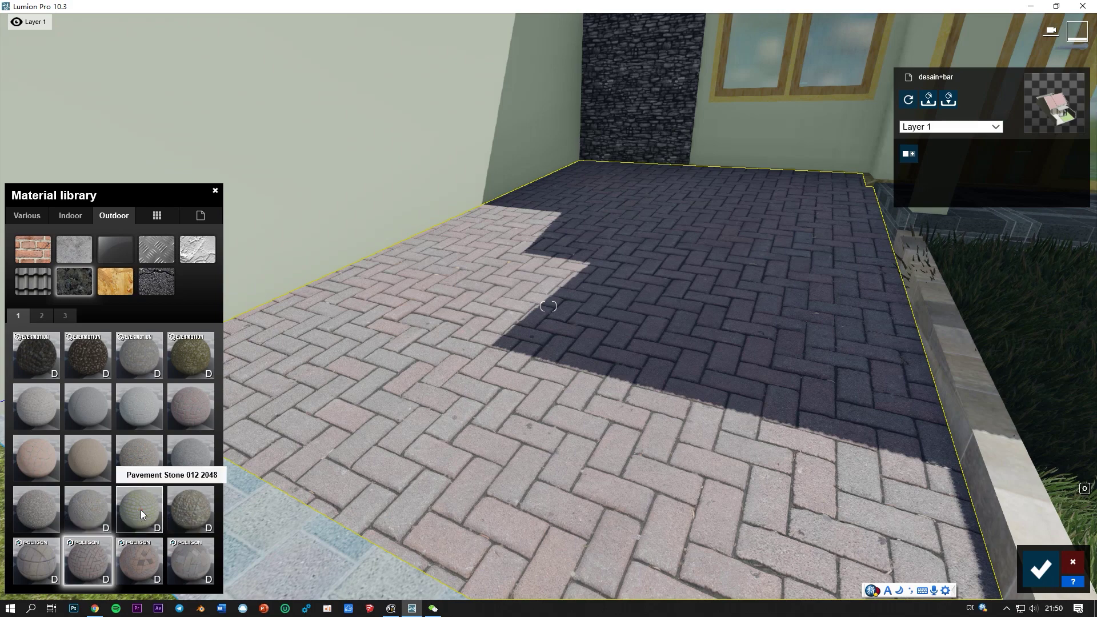
pyautogui.click(137, 511)
pyautogui.click(184, 506)
pyautogui.click(186, 457)
pyautogui.click(92, 557)
pyautogui.click(41, 416)
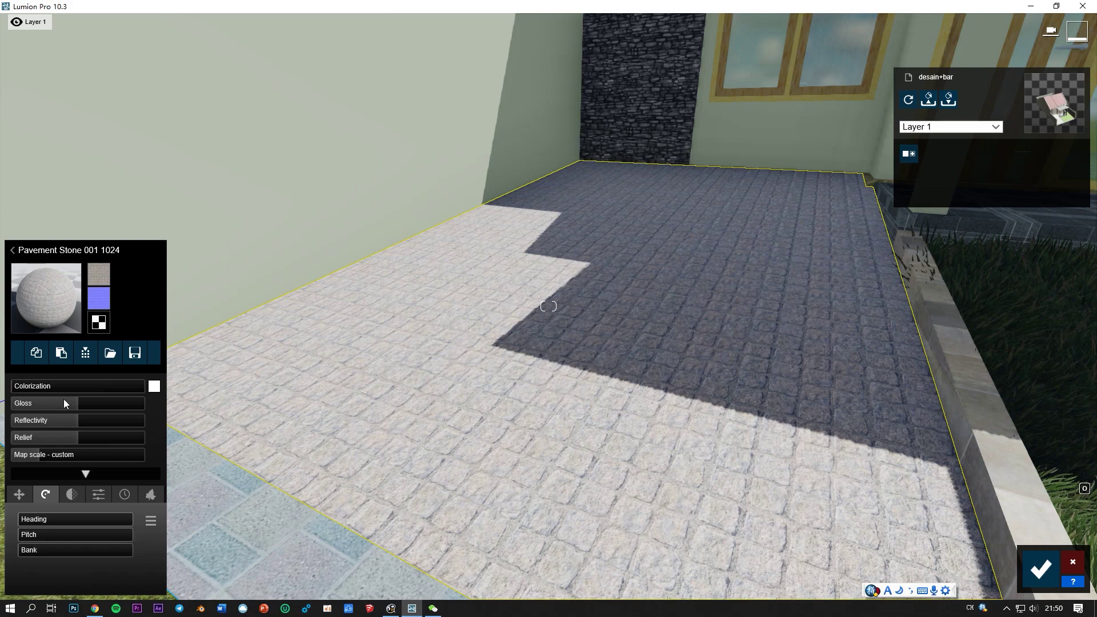
# Deepen the driveway pavement's relief, then select the sidewalk.
pyautogui.click(135, 438)
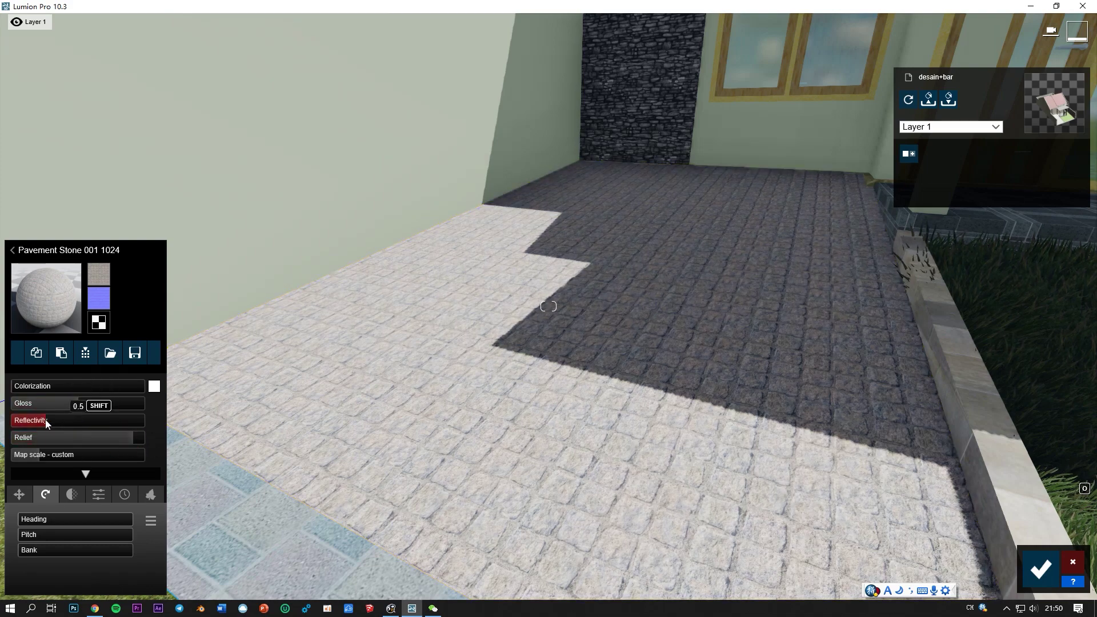
pyautogui.press('d')
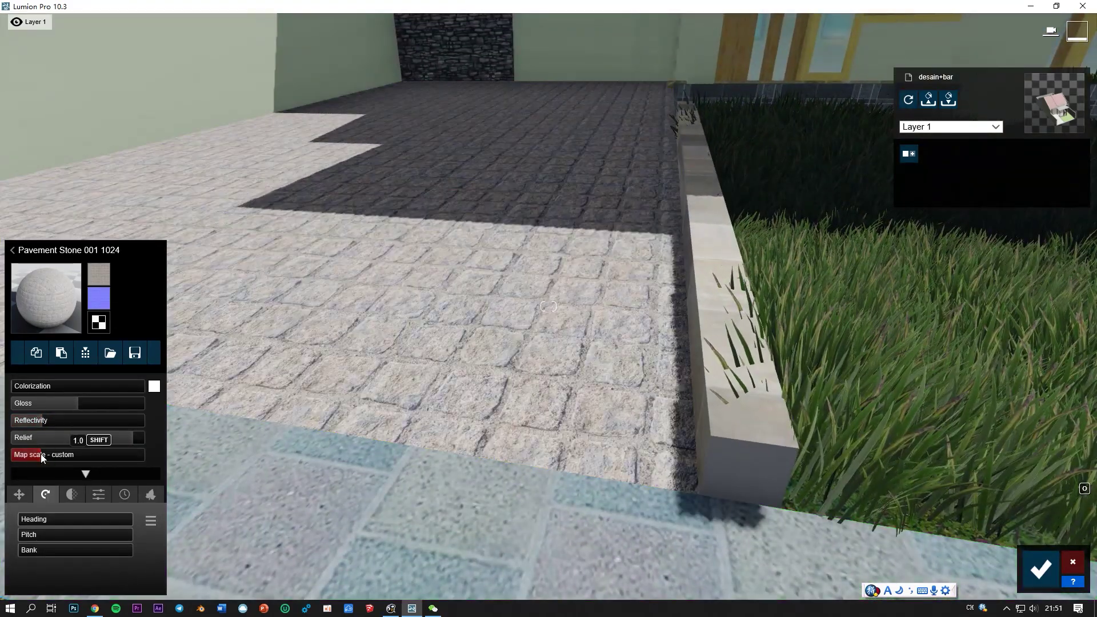
pyautogui.press('s')
pyautogui.click(211, 362)
# Pave the sidewalk with Pavement Stone 004 1024, rotated to run along the path.
pyautogui.click(76, 281)
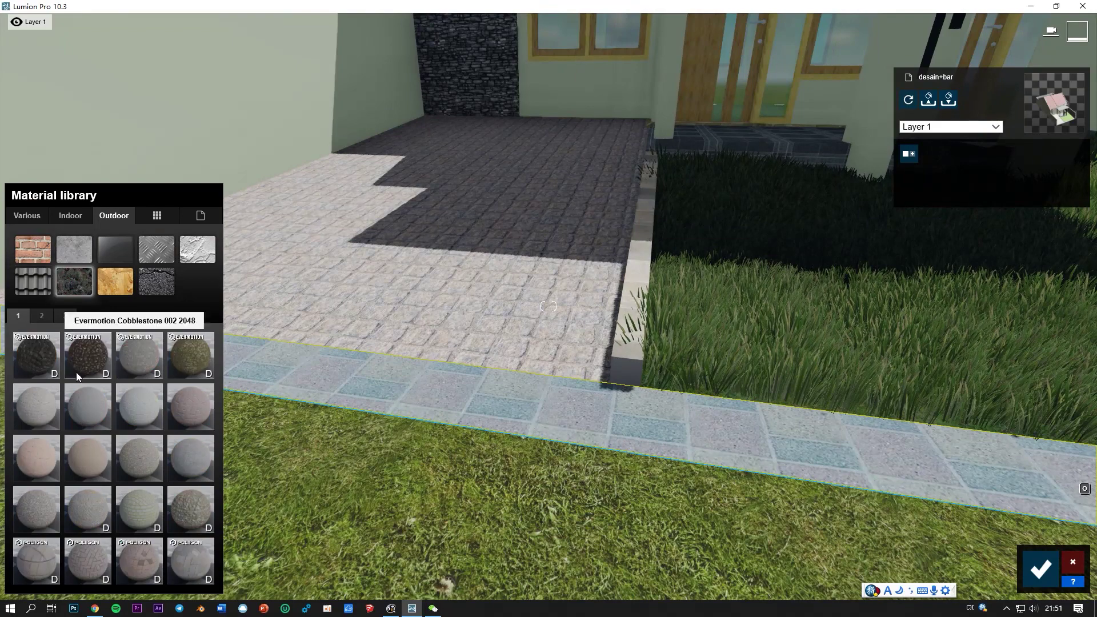
pyautogui.click(129, 409)
pyautogui.moveTo(25, 519); pyautogui.dragTo(47, 523)
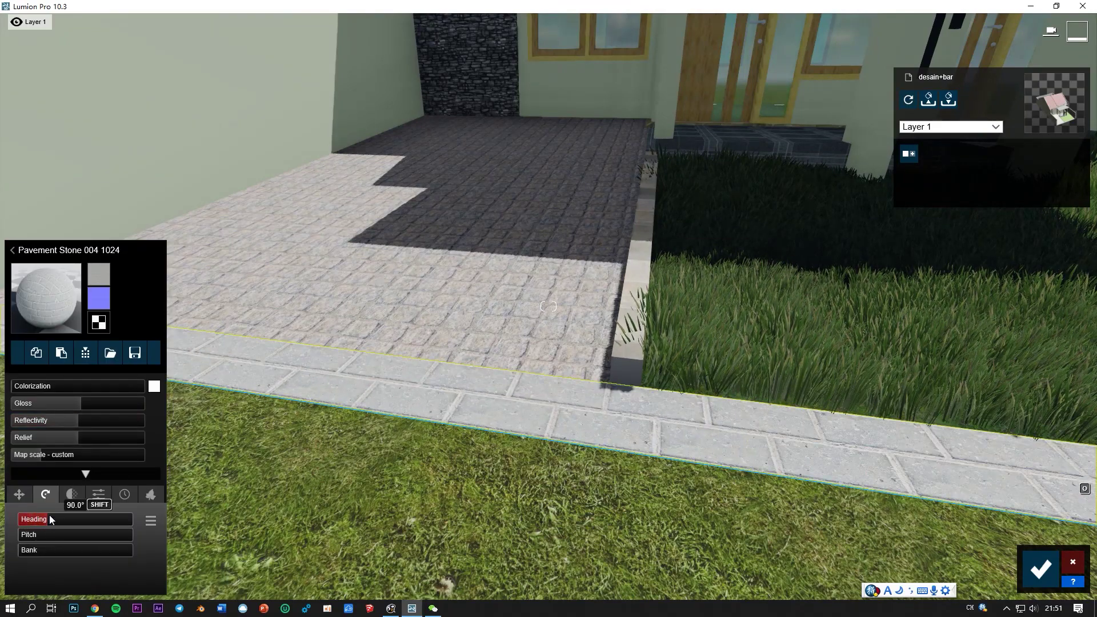
pyautogui.moveTo(74, 437); pyautogui.dragTo(167, 433)
pyautogui.click(125, 494)
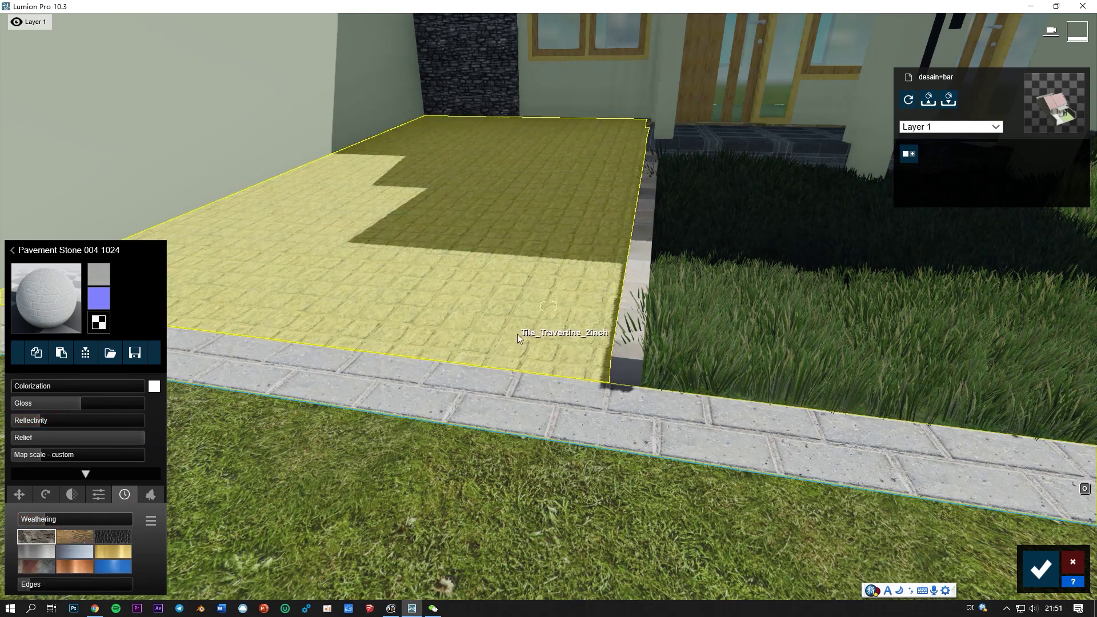
# Apply Pavement Stone 009 1024 to the curb and place fallen leaves on the lawn.
pyautogui.click(614, 361)
pyautogui.moveTo(614, 361); pyautogui.dragTo(461, 374, button='right')
pyautogui.click(112, 215)
pyautogui.click(75, 281)
pyautogui.click(148, 410)
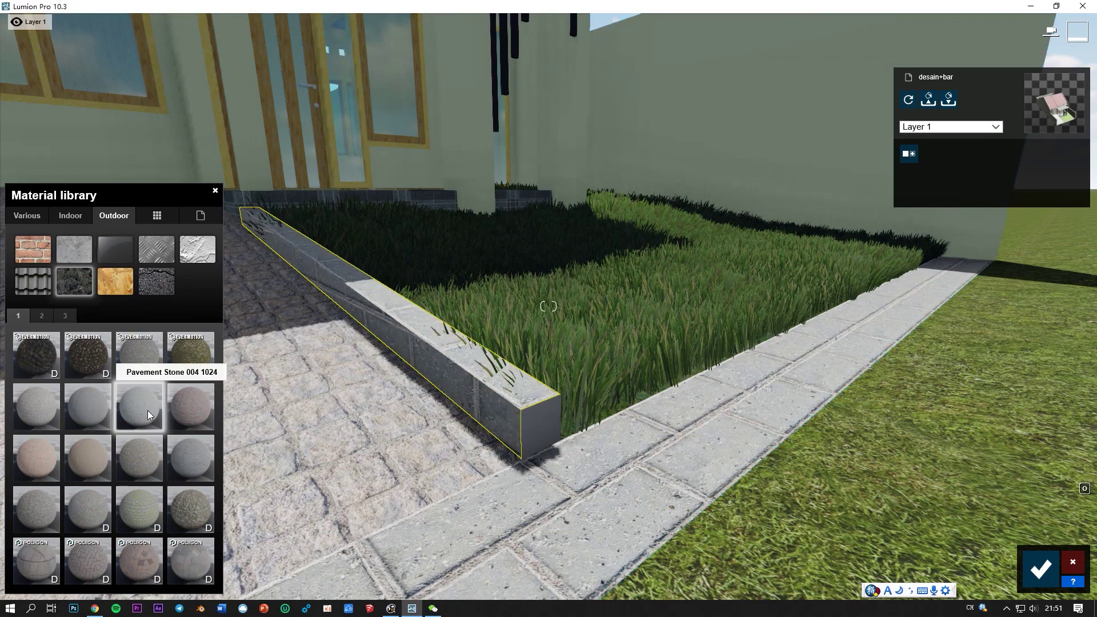
pyautogui.moveTo(310, 420); pyautogui.dragTo(341, 450, button='right')
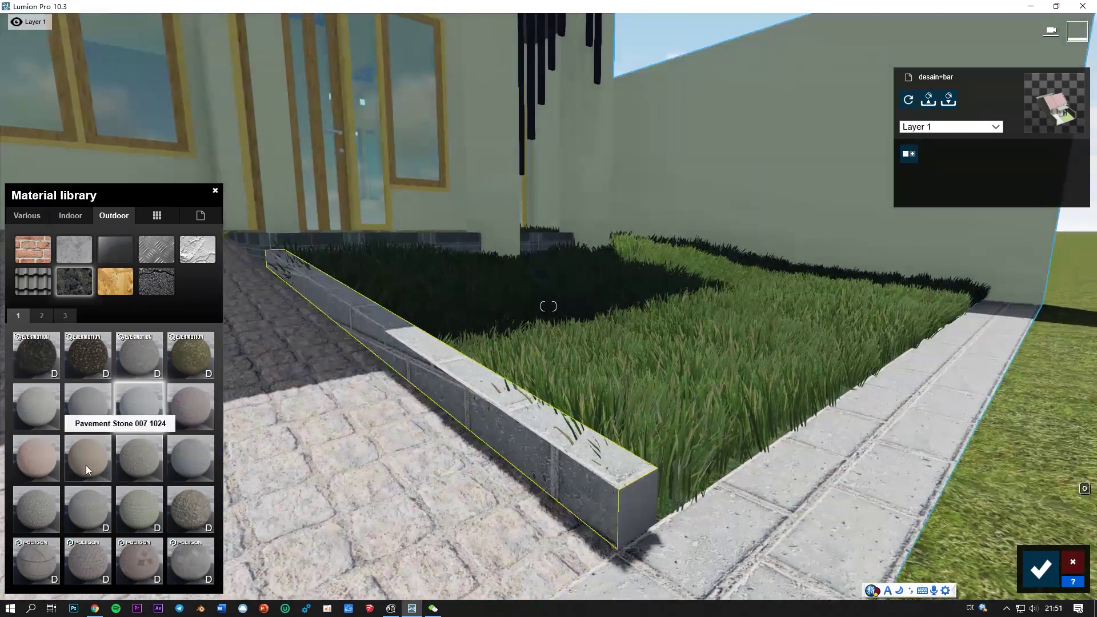
pyautogui.click(88, 459)
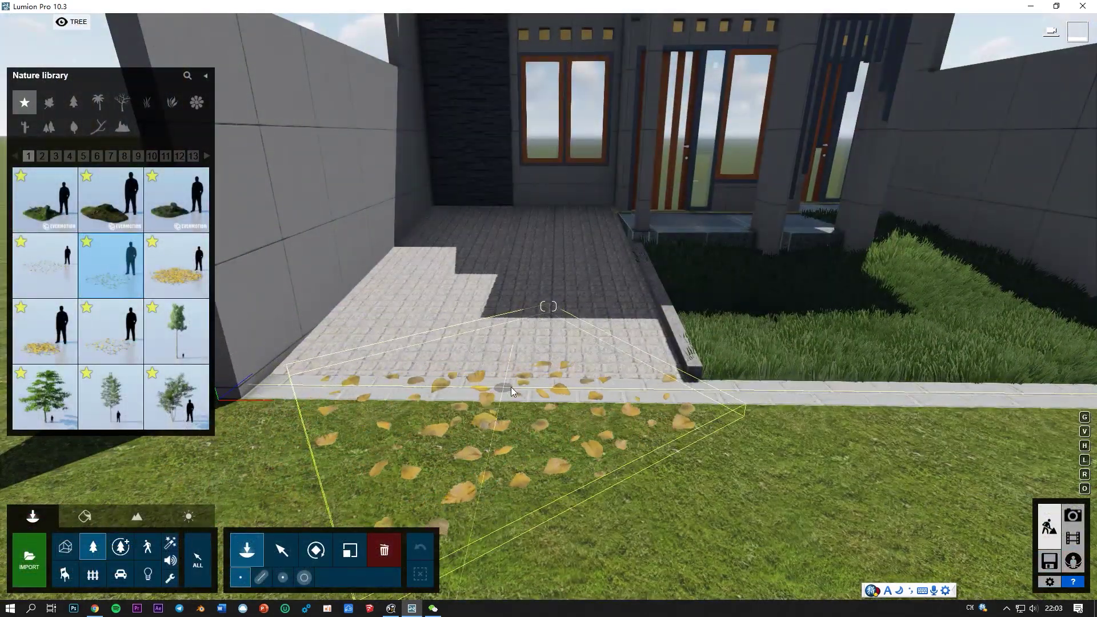
pyautogui.click(513, 388)
pyautogui.moveTo(177, 331)
pyautogui.click(114, 399)
pyautogui.moveTo(320, 387); pyautogui.dragTo(408, 361, button='right')
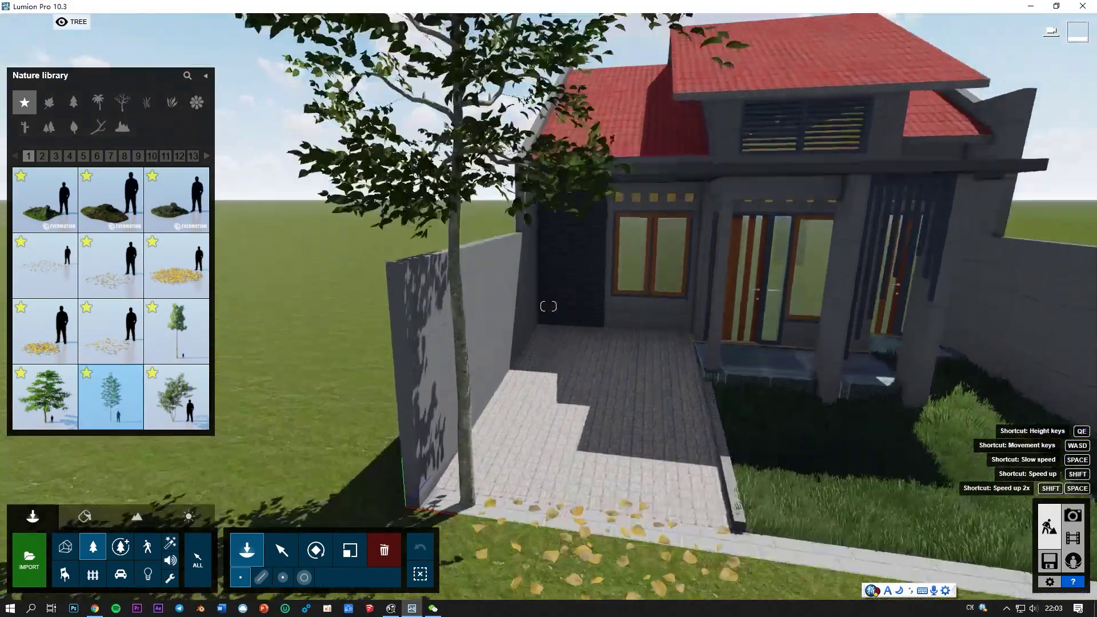
pyautogui.moveTo(423, 365); pyautogui.dragTo(588, 307, button='right')
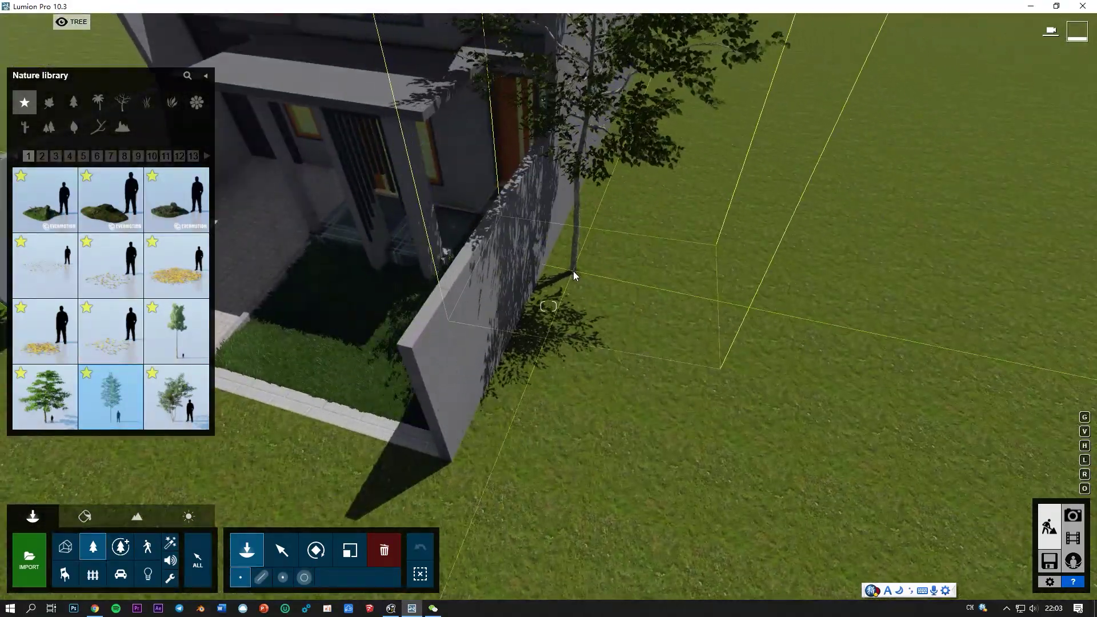
pyautogui.moveTo(497, 344); pyautogui.dragTo(627, 377, button='right')
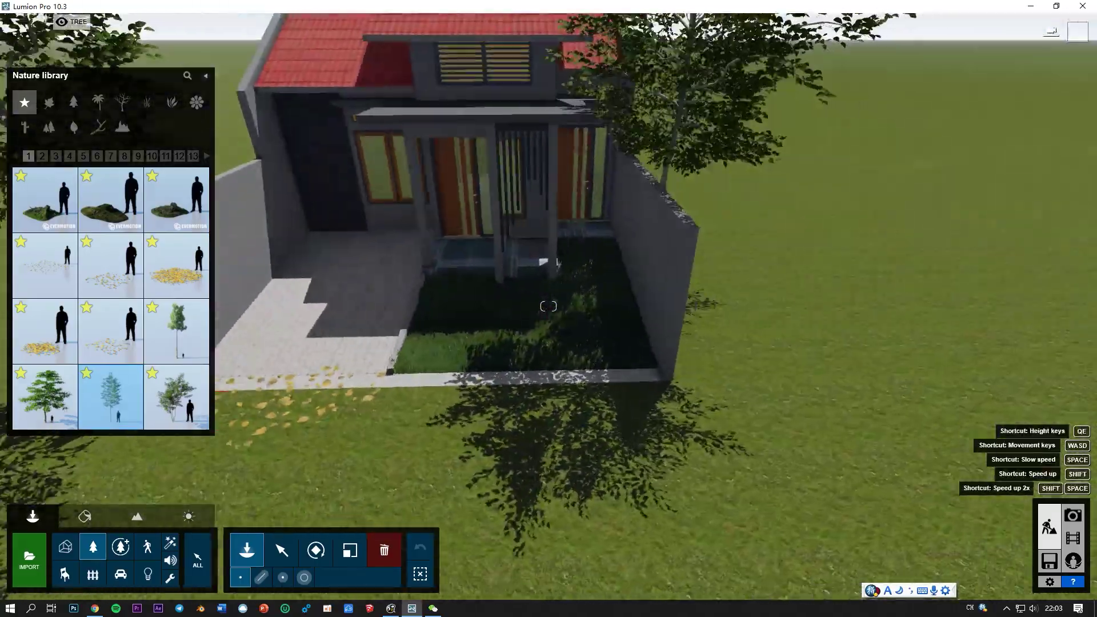
pyautogui.scroll(-10, 627, 377)
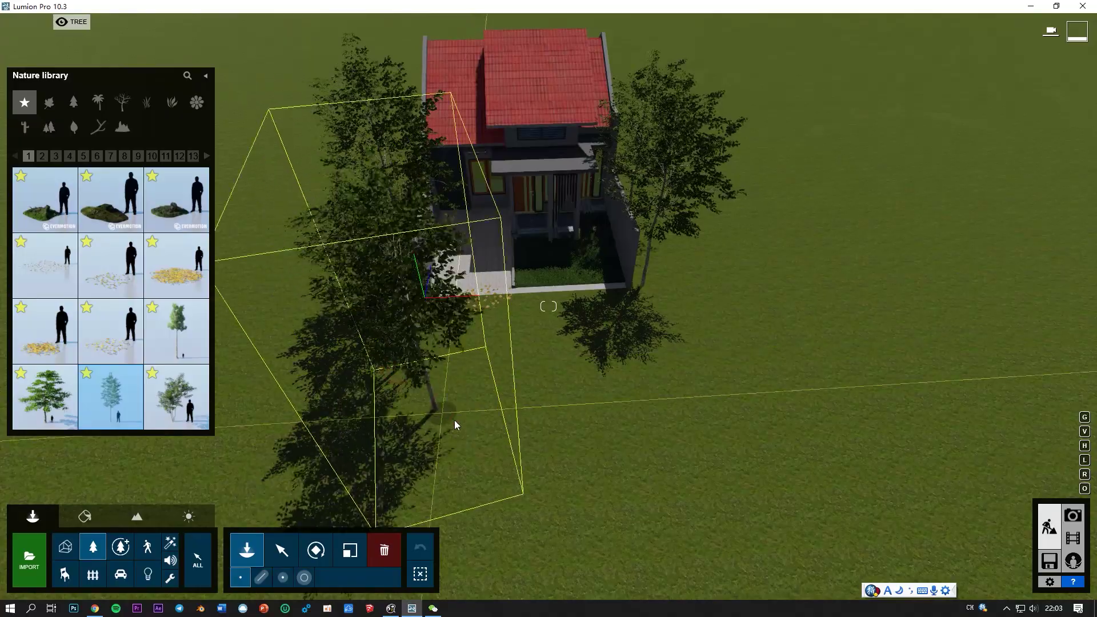
pyautogui.click(1072, 516)
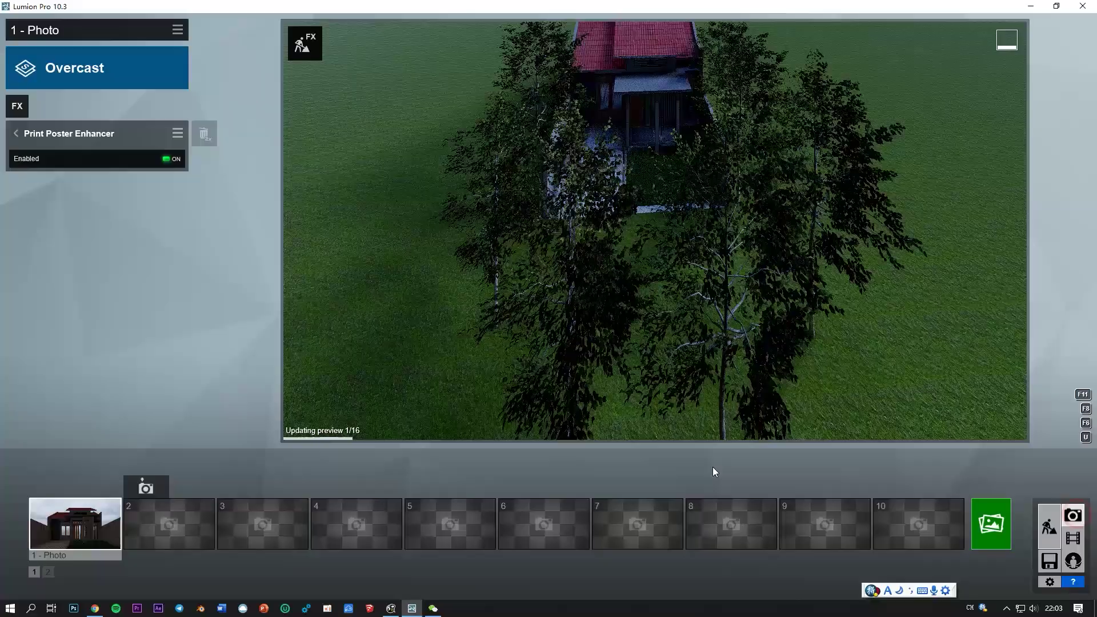
pyautogui.click(93, 518)
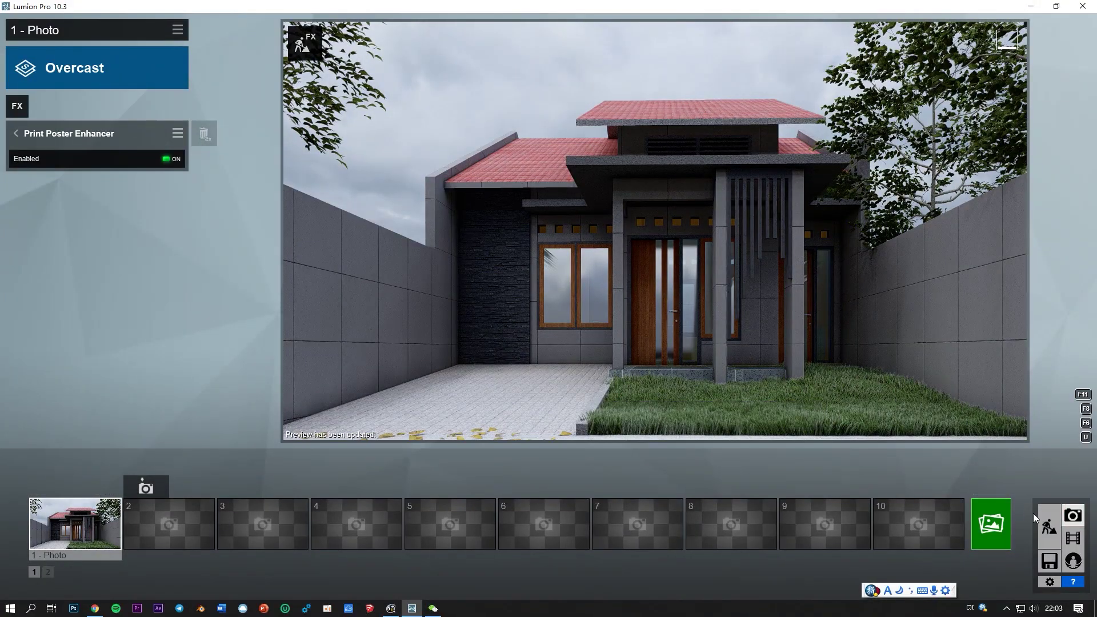
pyautogui.click(1049, 528)
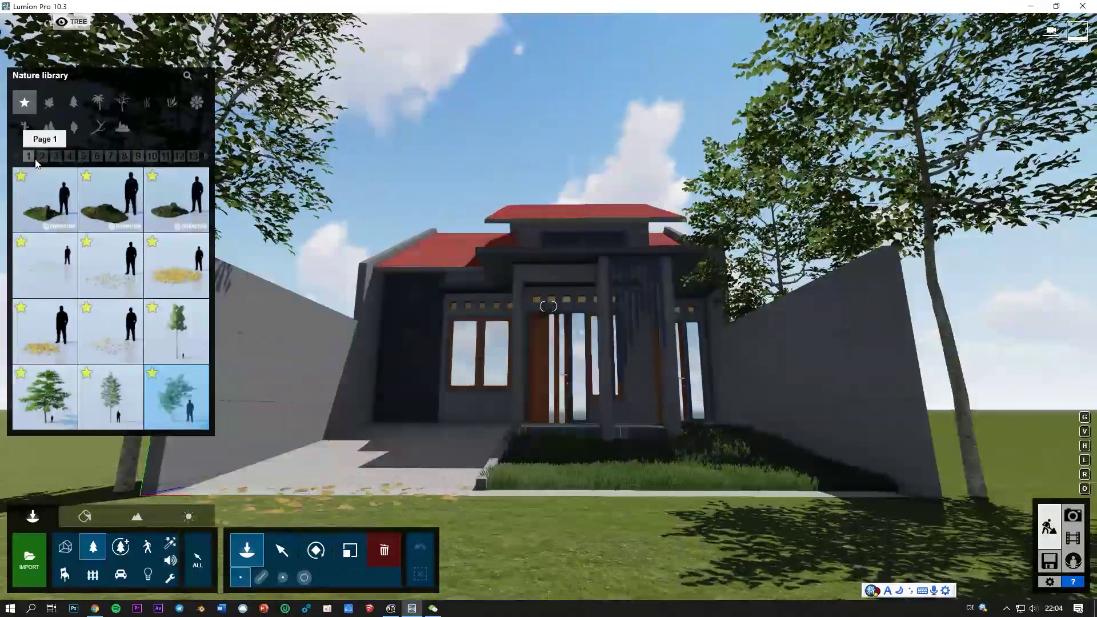
# Plant a CommonLinden M RT tree from tree page 3 beside the house's side wall.
pyautogui.click(41, 157)
pyautogui.moveTo(110, 197)
pyautogui.moveTo(44, 197)
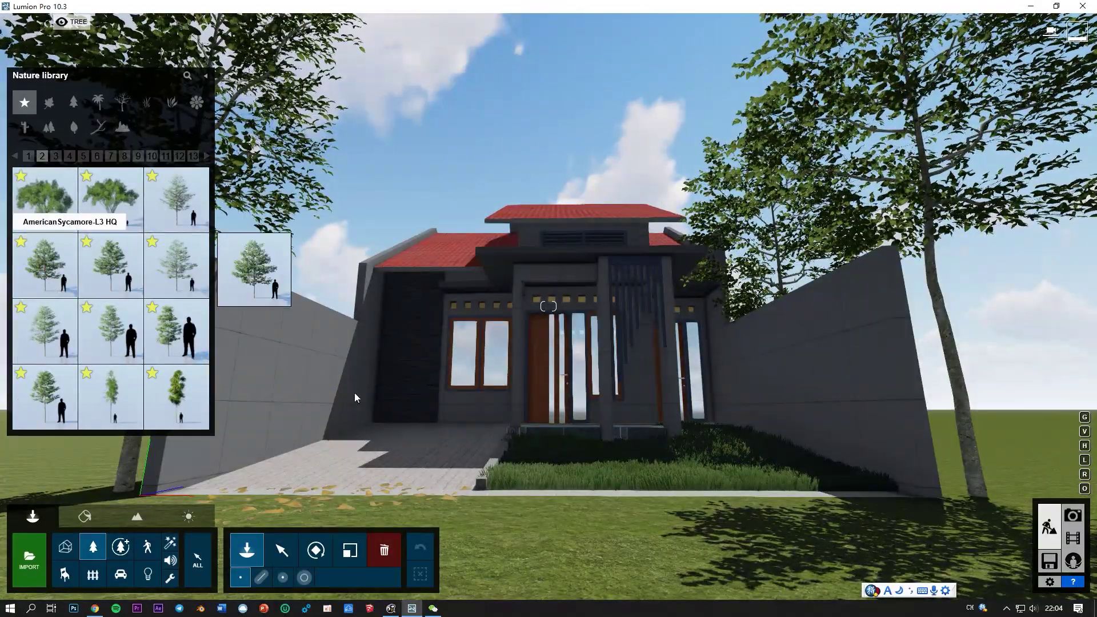
pyautogui.moveTo(354, 397); pyautogui.dragTo(257, 394, button='right')
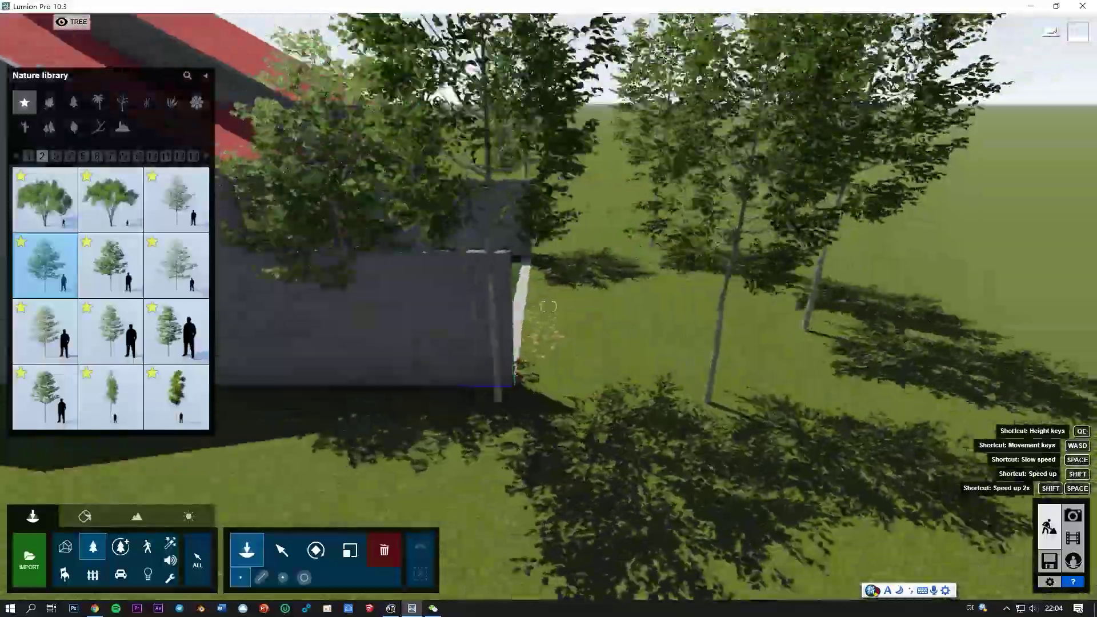
pyautogui.moveTo(548, 307); pyautogui.dragTo(423, 361, button='right')
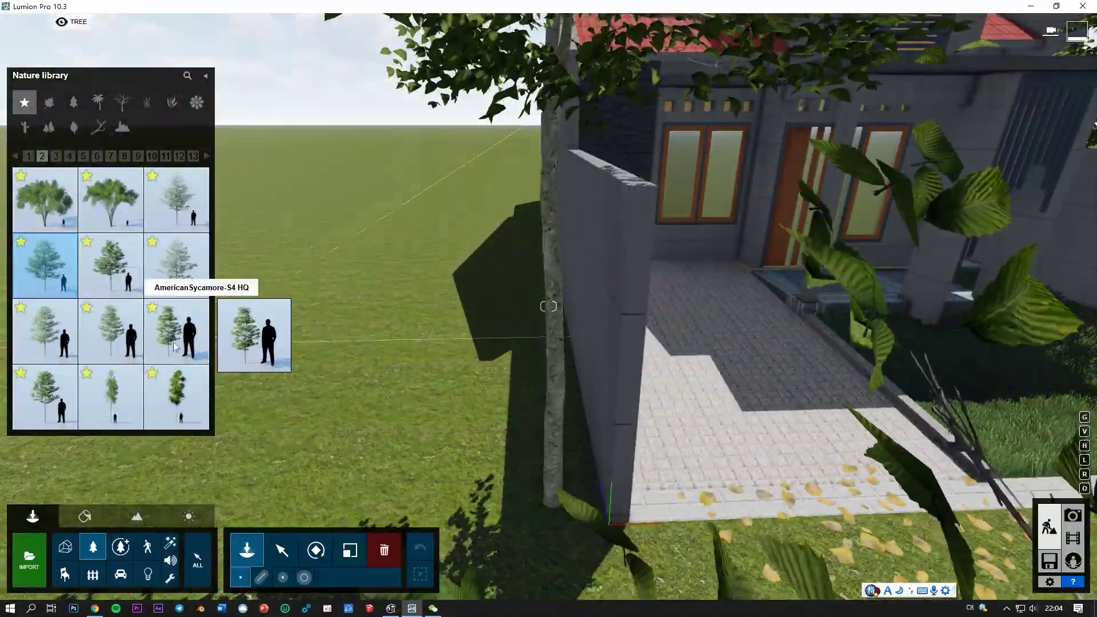
pyautogui.moveTo(176, 396)
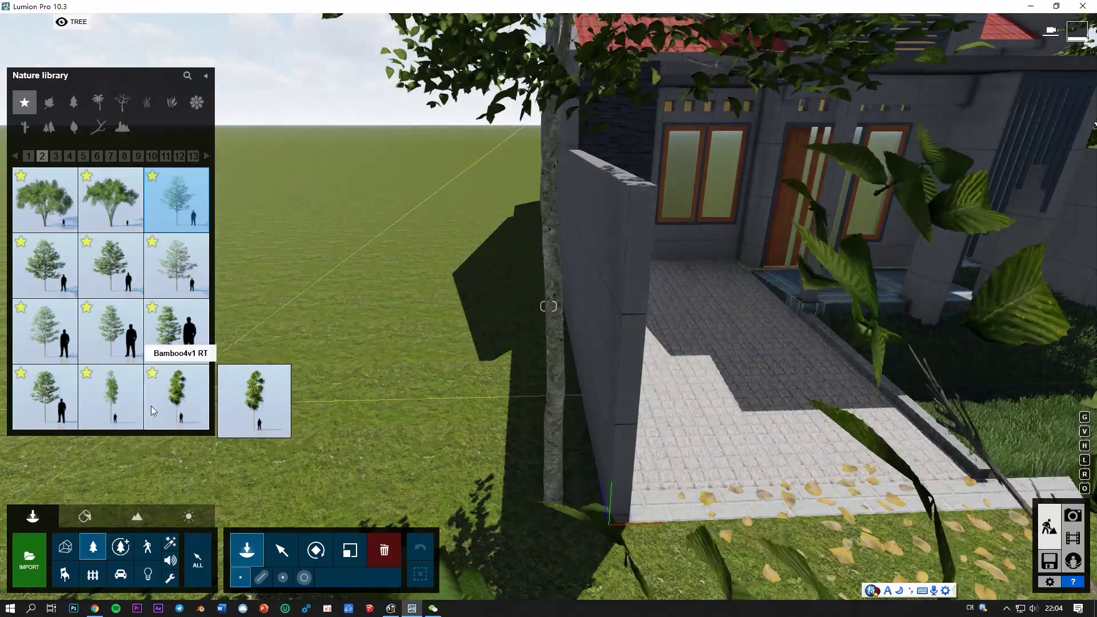
pyautogui.click(56, 156)
pyautogui.moveTo(176, 265)
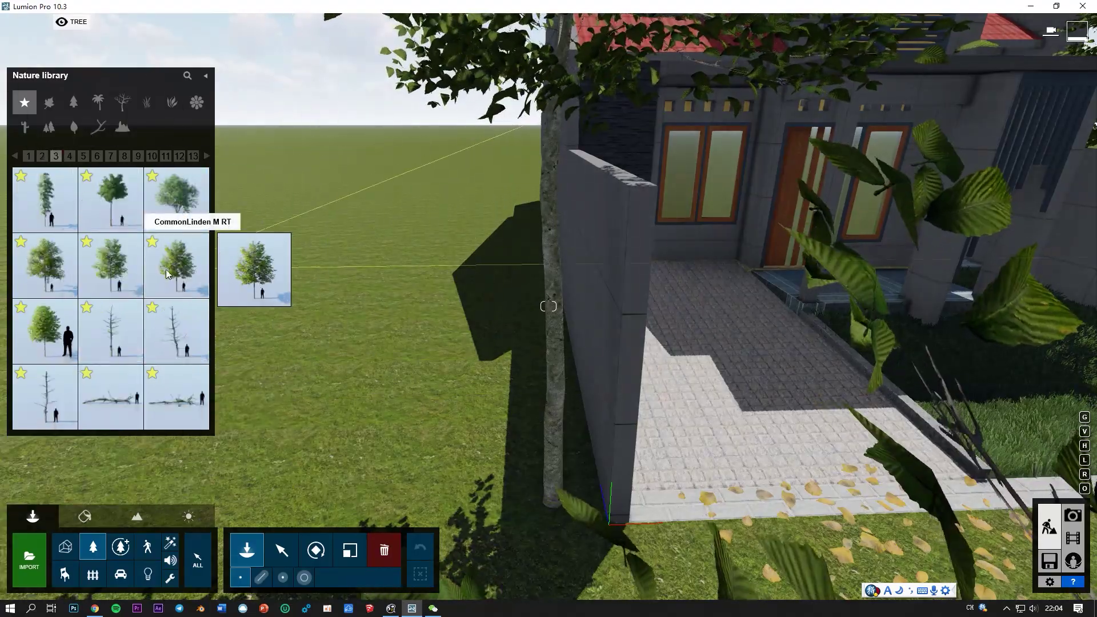
pyautogui.click(454, 317)
# Fly up over the roof and plant a second large tree right of the house.
pyautogui.moveTo(453, 317); pyautogui.dragTo(435, 275, button='right')
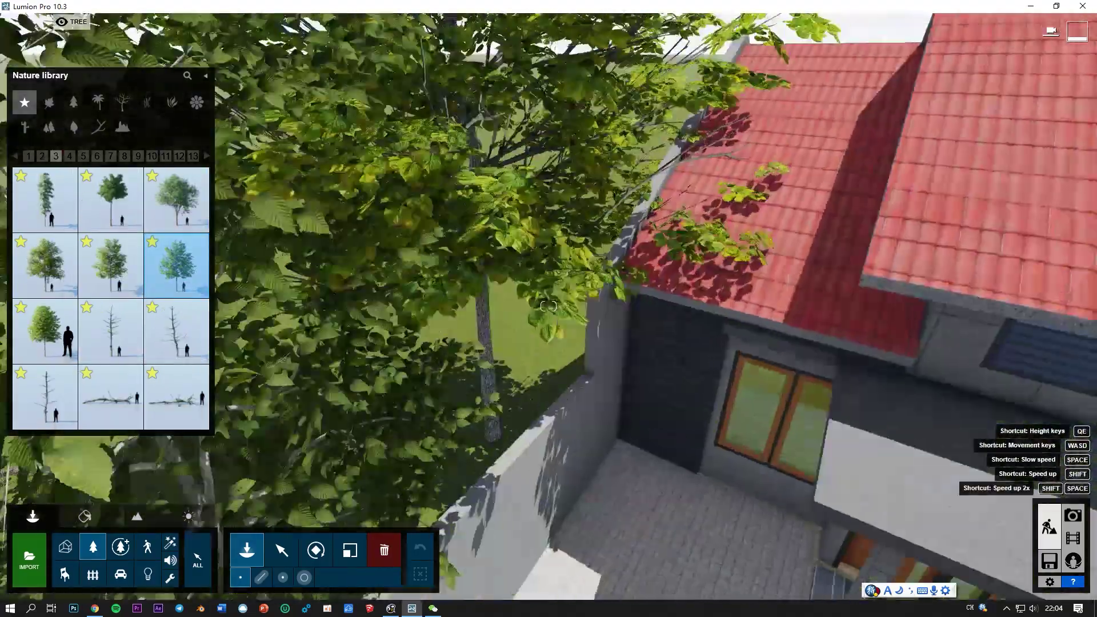
pyautogui.scroll(-5, 563, 340)
pyautogui.scroll(2, 546, 437)
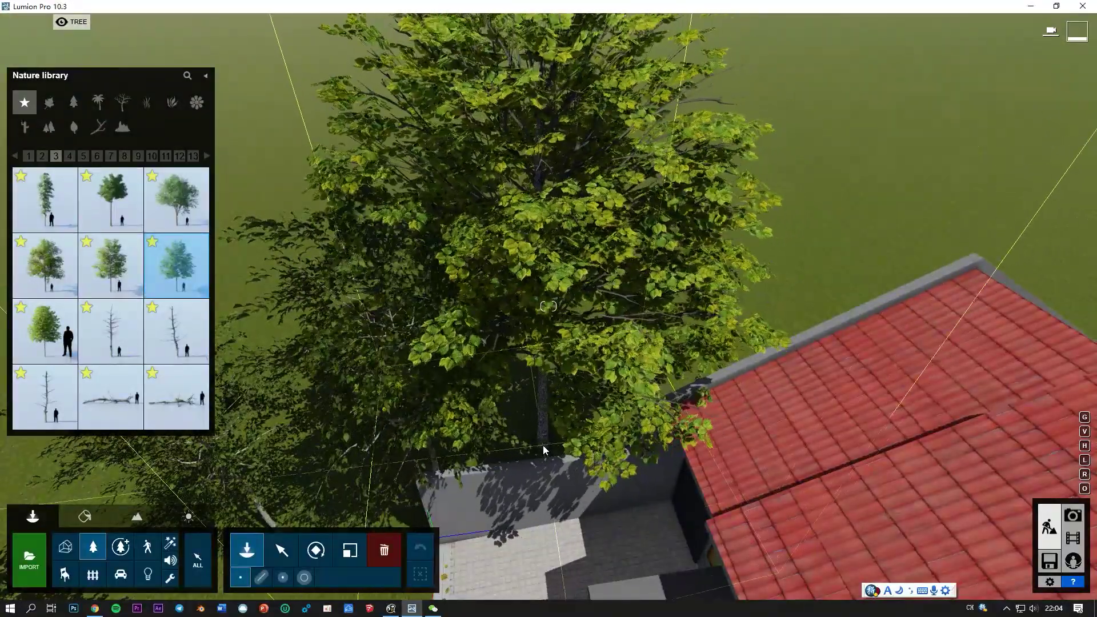
pyautogui.moveTo(558, 426); pyautogui.dragTo(557, 421, button='right')
pyautogui.press('s')
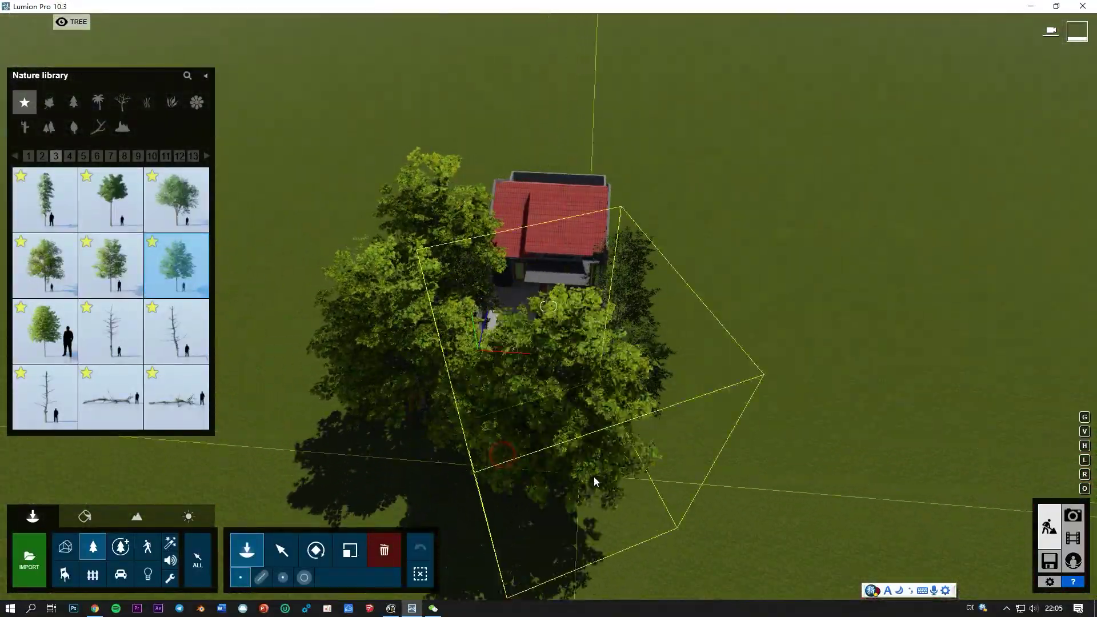
pyautogui.moveTo(657, 420); pyautogui.dragTo(619, 262, button='right')
pyautogui.press('w')
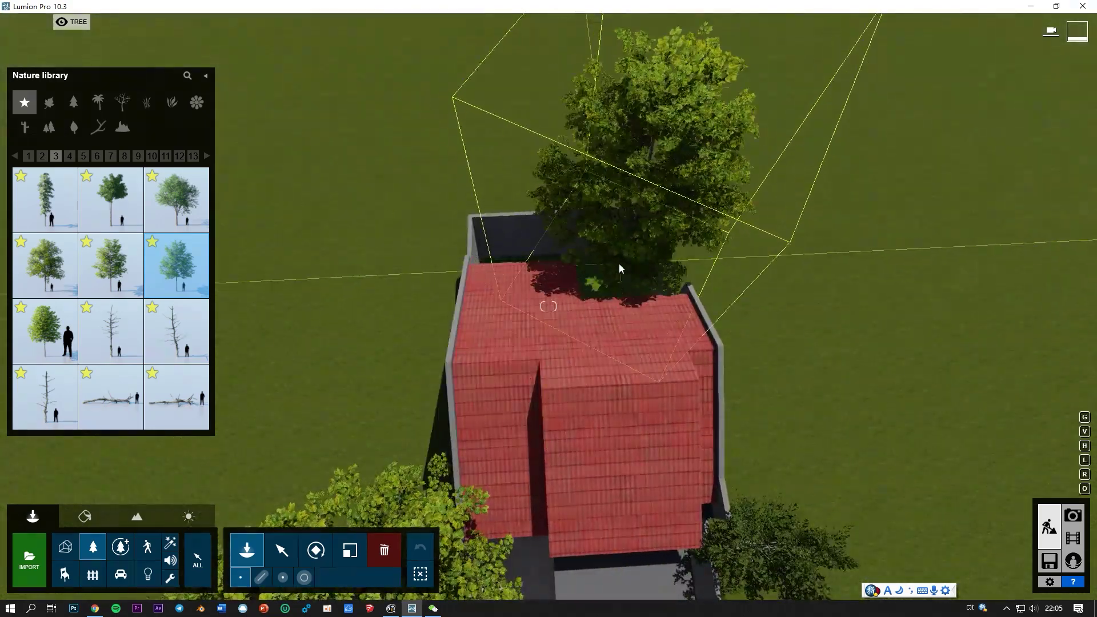
pyautogui.moveTo(45, 330)
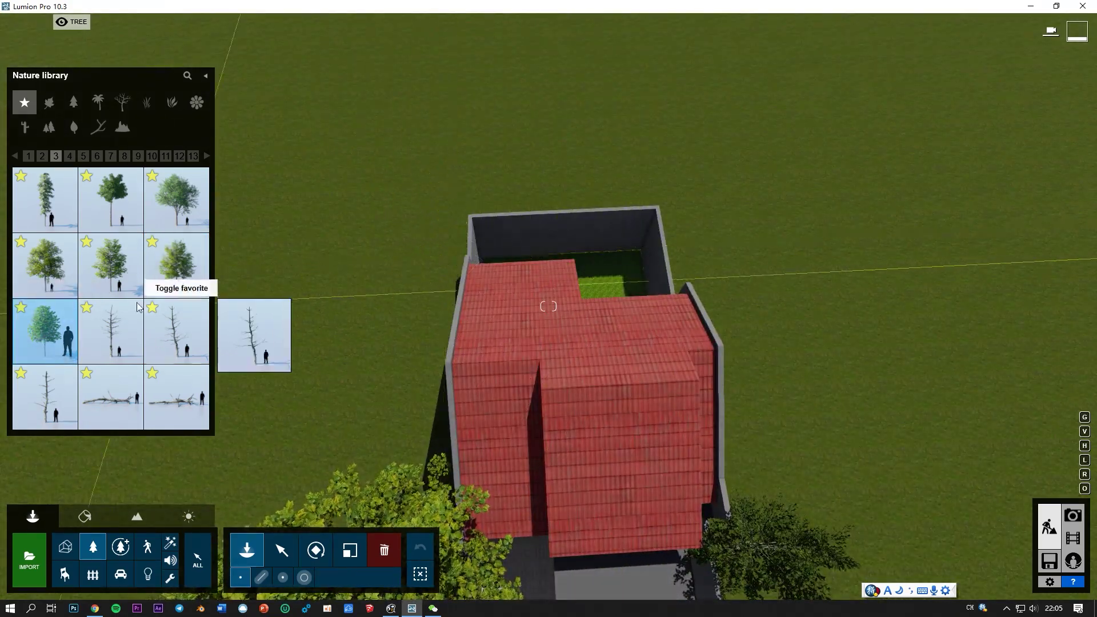
pyautogui.click(111, 263)
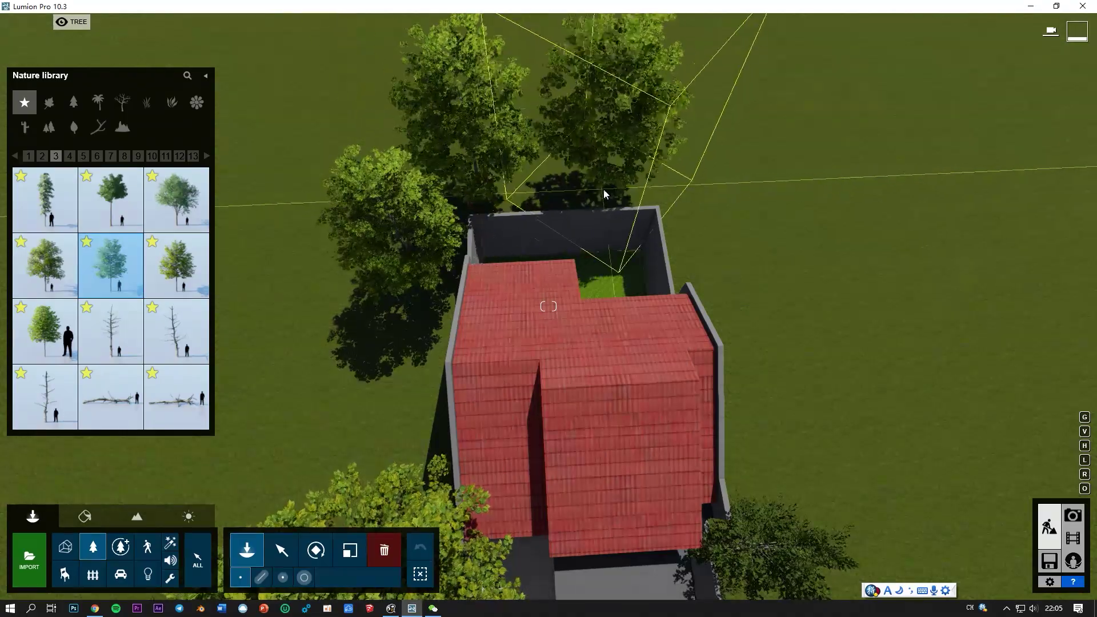
pyautogui.click(744, 337)
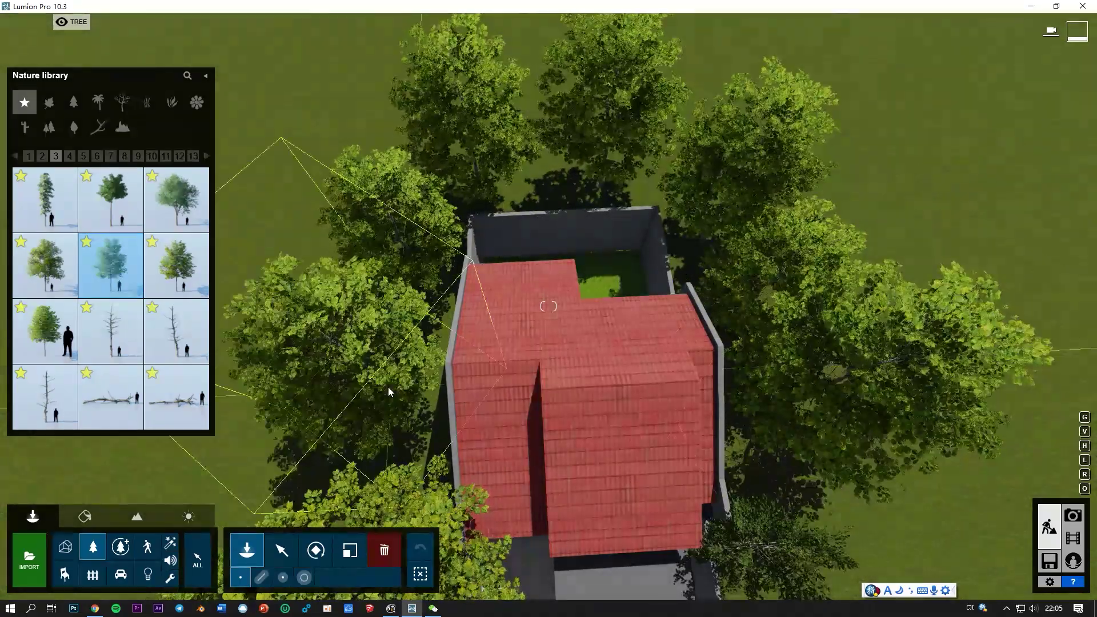
pyautogui.click(206, 156)
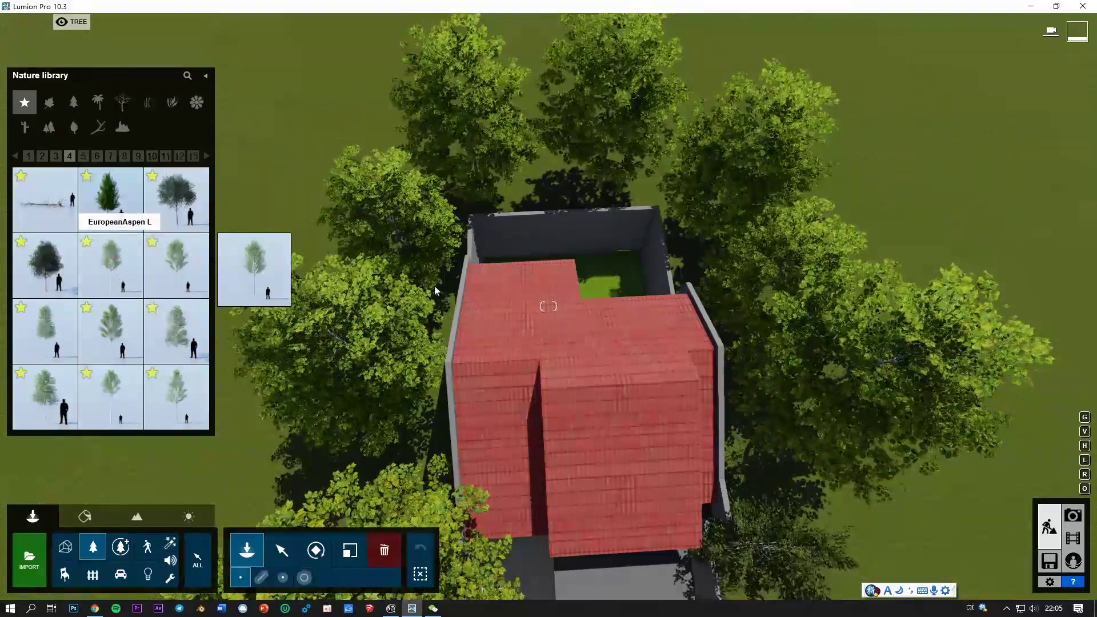
# Orbit and descend to eye level facing the front of the house.
pyautogui.moveTo(440, 297); pyautogui.dragTo(594, 300, button='right')
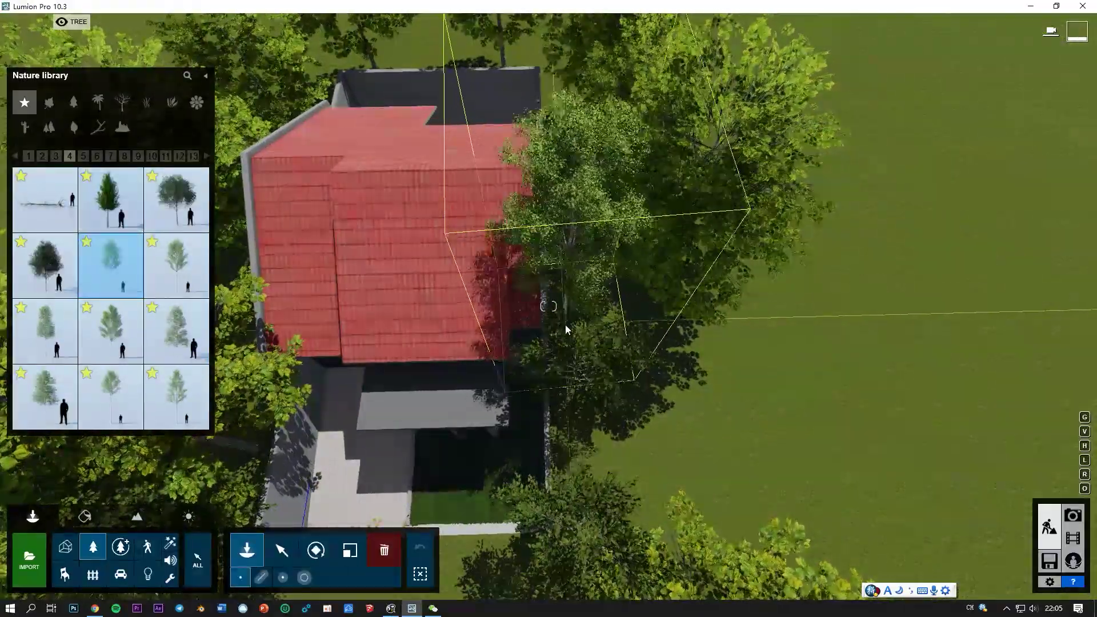
pyautogui.moveTo(567, 327)
pyautogui.mouseDown(button='right')
pyautogui.moveTo(552, 213)
pyautogui.moveTo(562, 274)
pyautogui.moveTo(492, 286)
pyautogui.moveTo(561, 251)
pyautogui.mouseUp(button='right')
pyautogui.scroll(2, 447, 379)
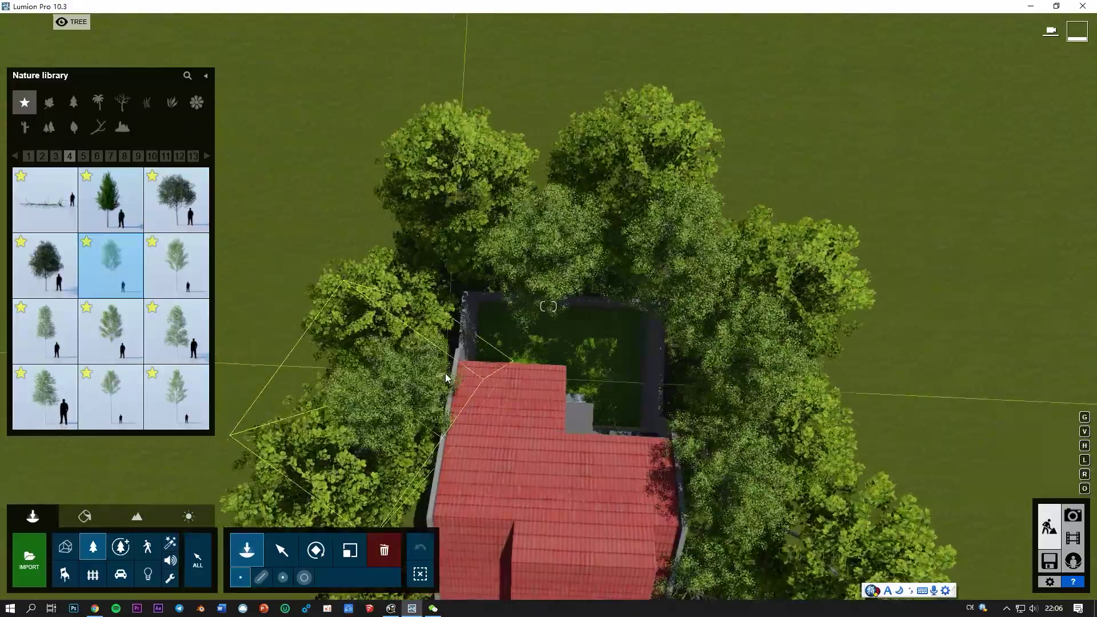
pyautogui.moveTo(453, 287); pyautogui.dragTo(453, 171, button='right')
pyautogui.press('q')
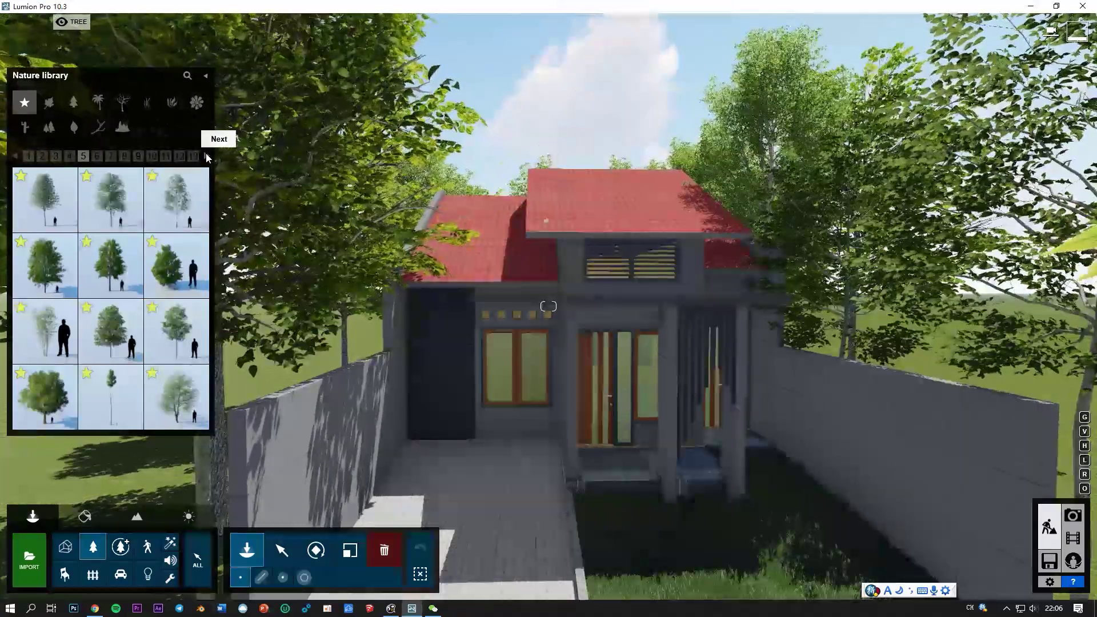
pyautogui.scroll(5, 720, 547)
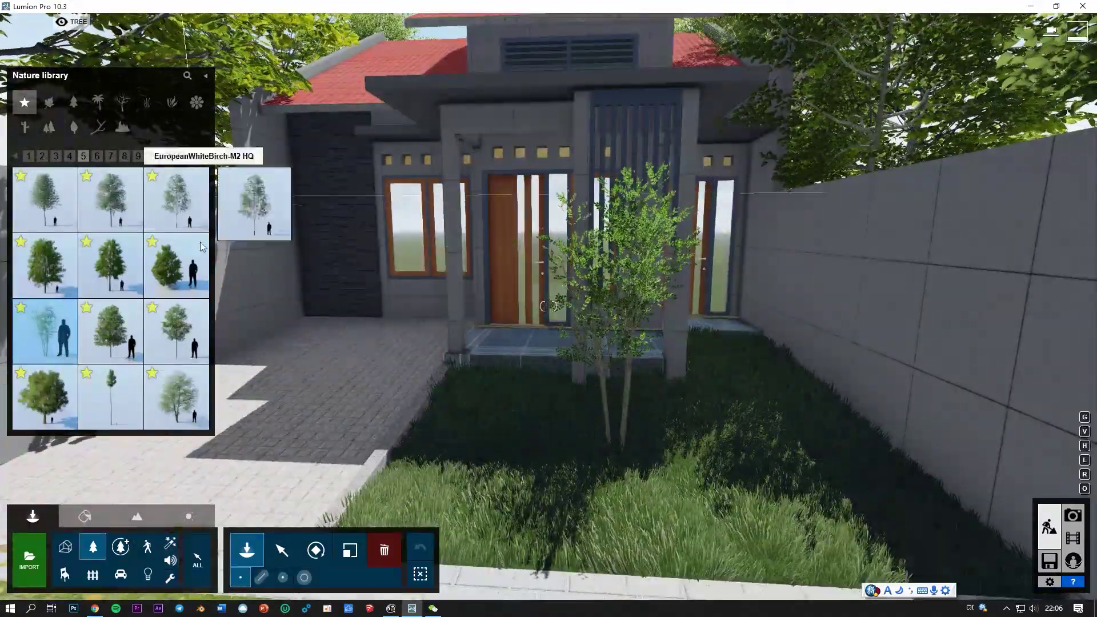
# Fly around the side path and wall to inspect the trees crowding the house.
pyautogui.moveTo(548, 439); pyautogui.dragTo(355, 424, button='right')
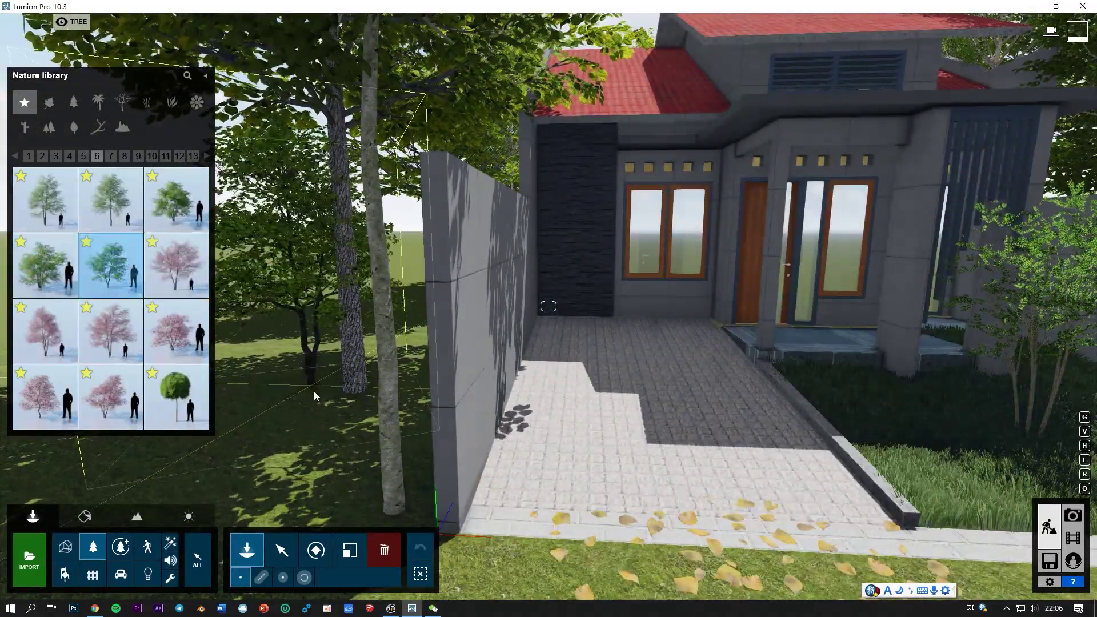
pyautogui.moveTo(359, 371); pyautogui.dragTo(475, 359, button='right')
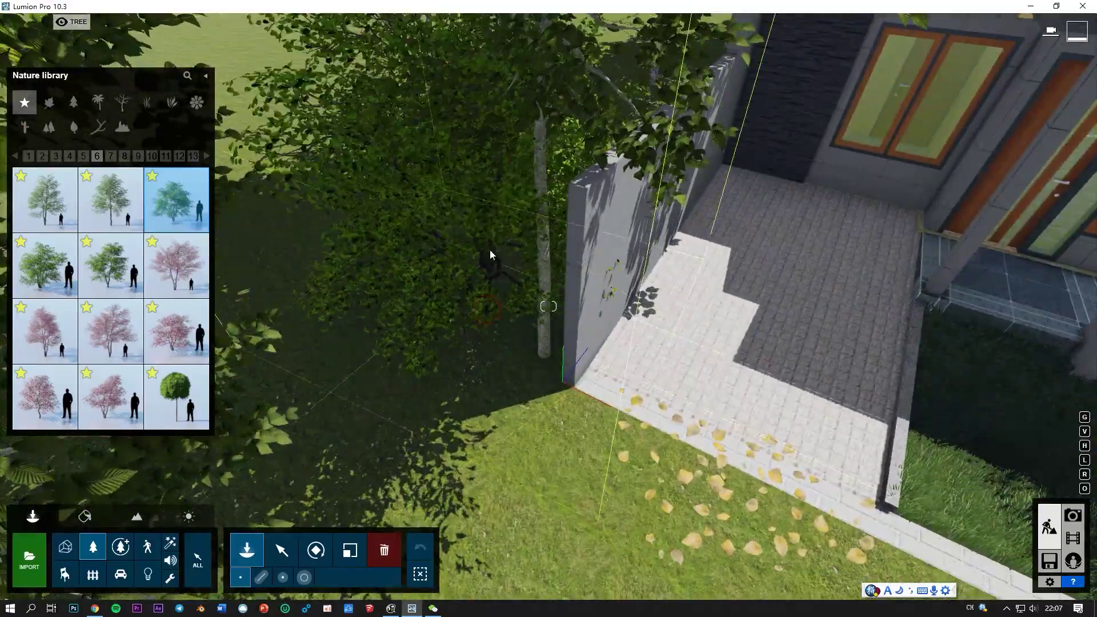
pyautogui.moveTo(490, 254); pyautogui.dragTo(554, 369, button='right')
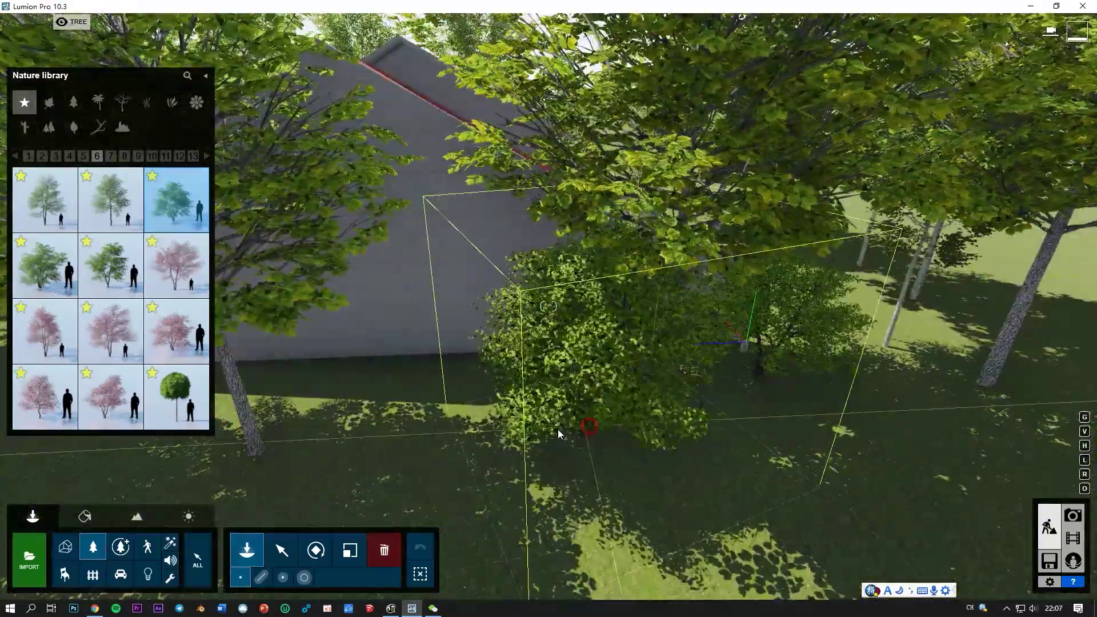
pyautogui.moveTo(558, 434); pyautogui.dragTo(577, 400, button='right')
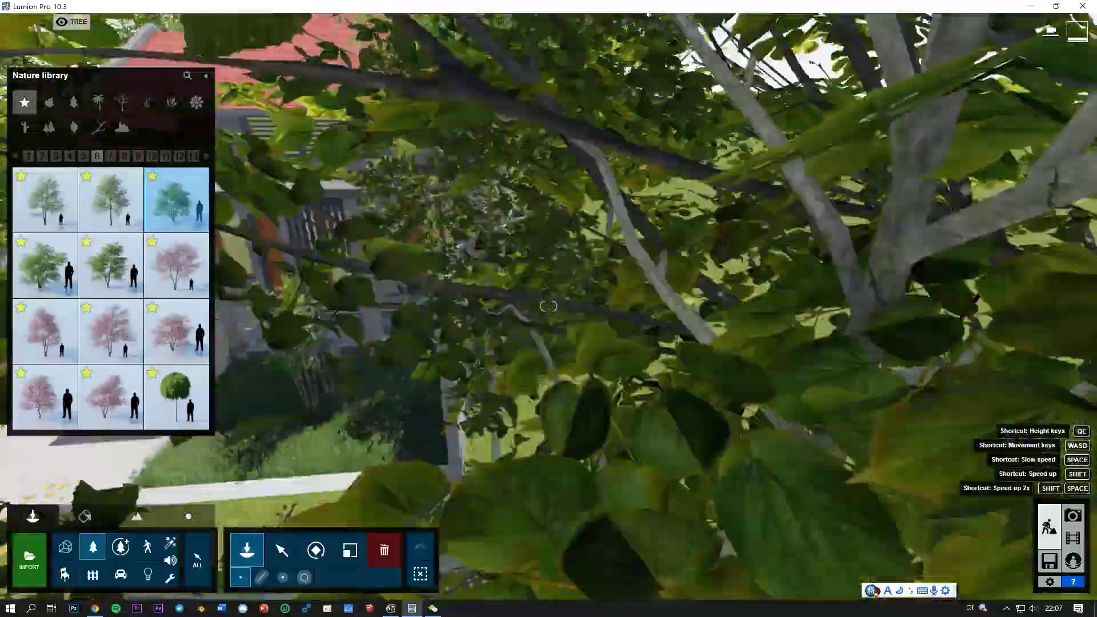
pyautogui.moveTo(547, 306); pyautogui.dragTo(548, 306, button='right')
pyautogui.moveTo(656, 247); pyautogui.dragTo(656, 246, button='right')
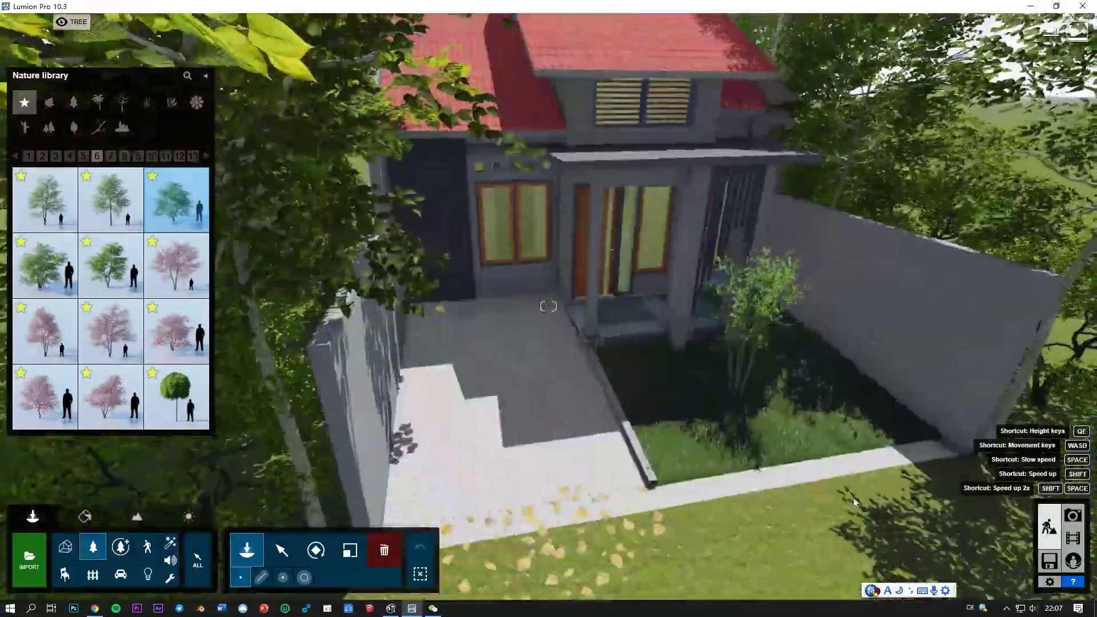
# Review photo 1's saved front view in Photo mode, then return to Build mode.
pyautogui.click(1072, 516)
pyautogui.click(74, 523)
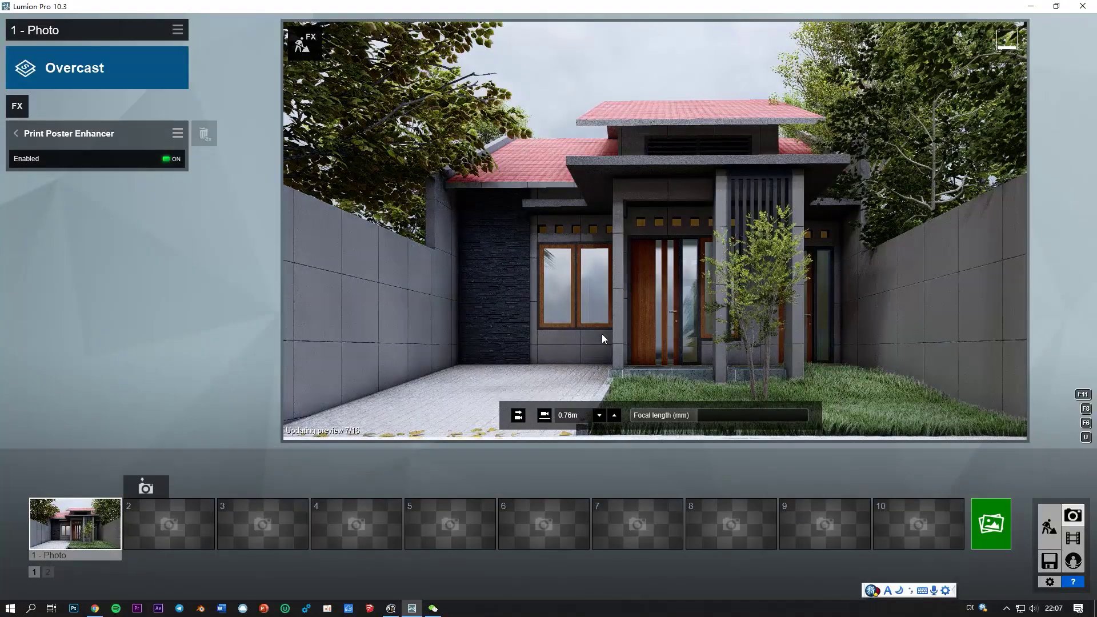
pyautogui.click(1051, 526)
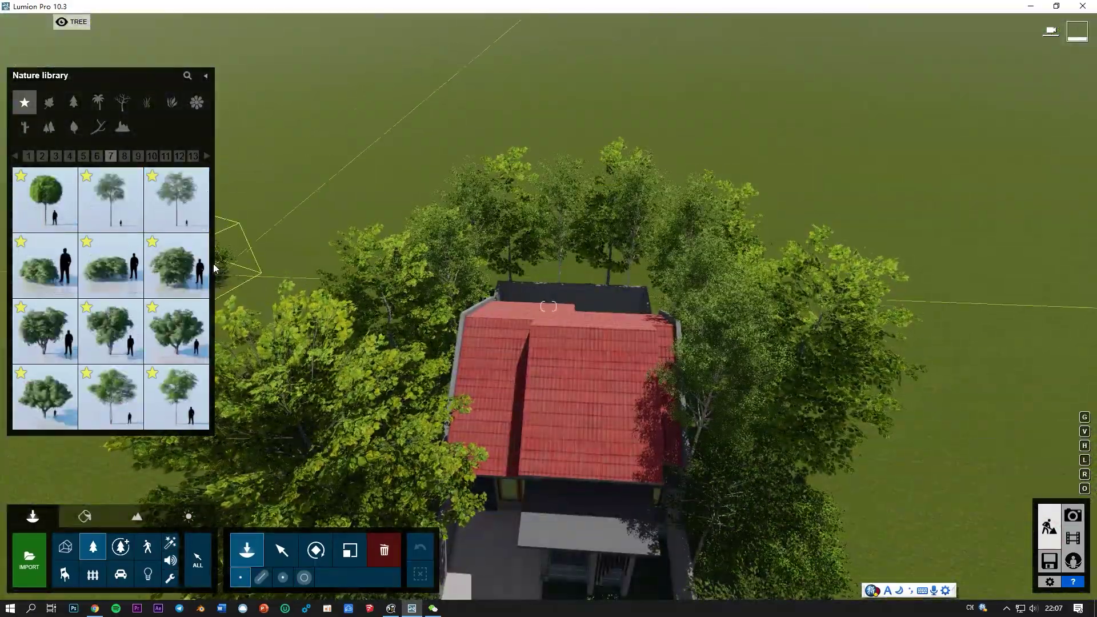
pyautogui.moveTo(110, 262)
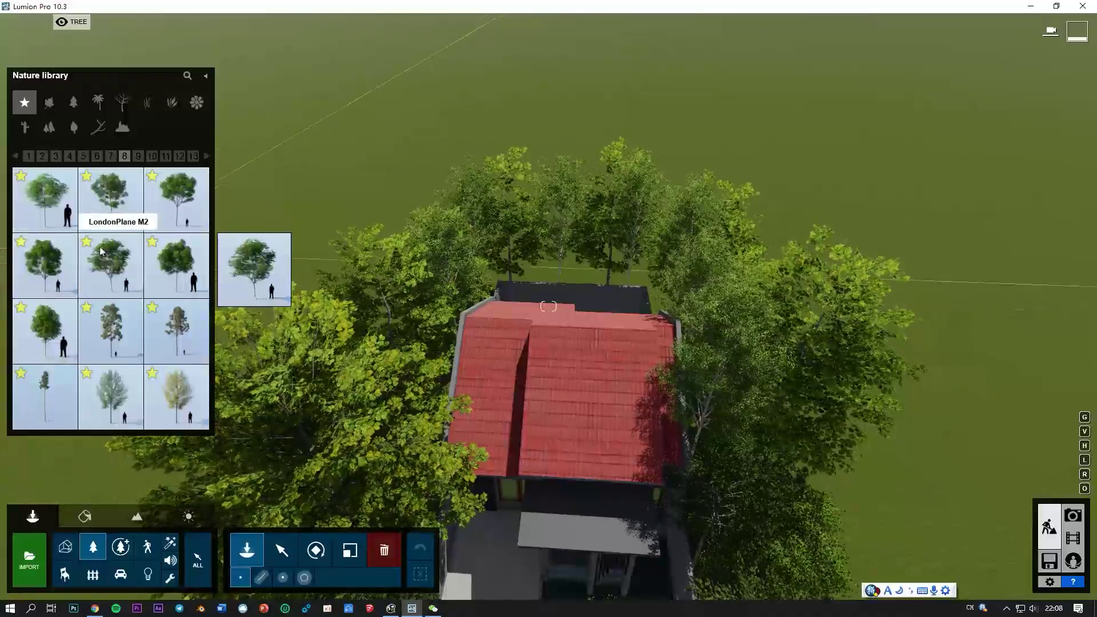
# Pull back to a high view over the house and refresh the photo preview.
pyautogui.scroll(5, 573, 276)
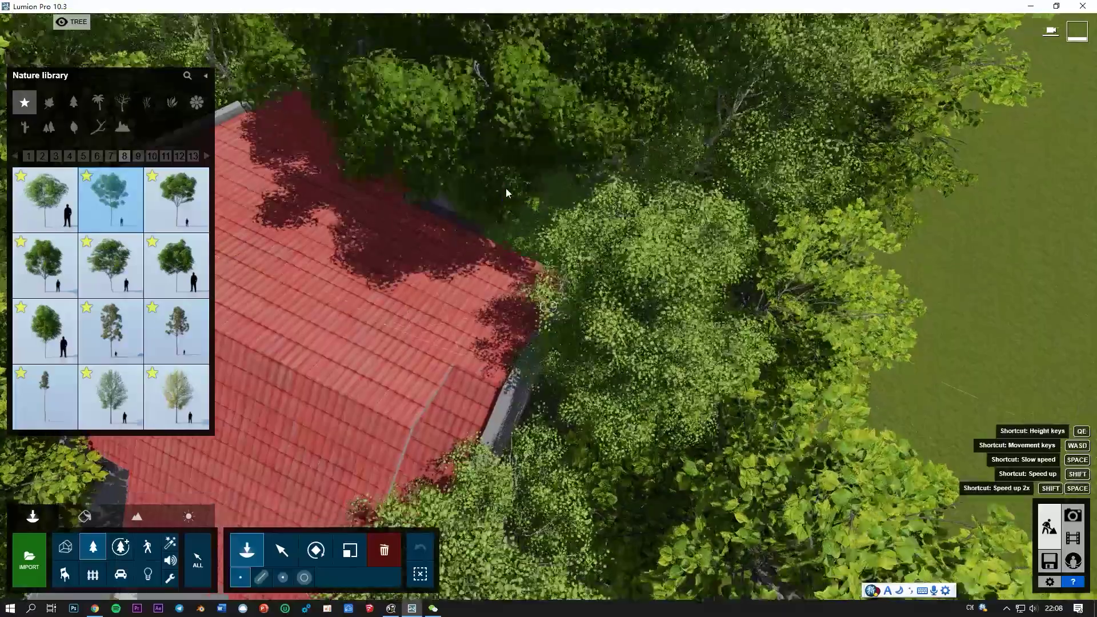
pyautogui.moveTo(506, 188); pyautogui.dragTo(505, 131, button='right')
pyautogui.scroll(-5, 548, 308)
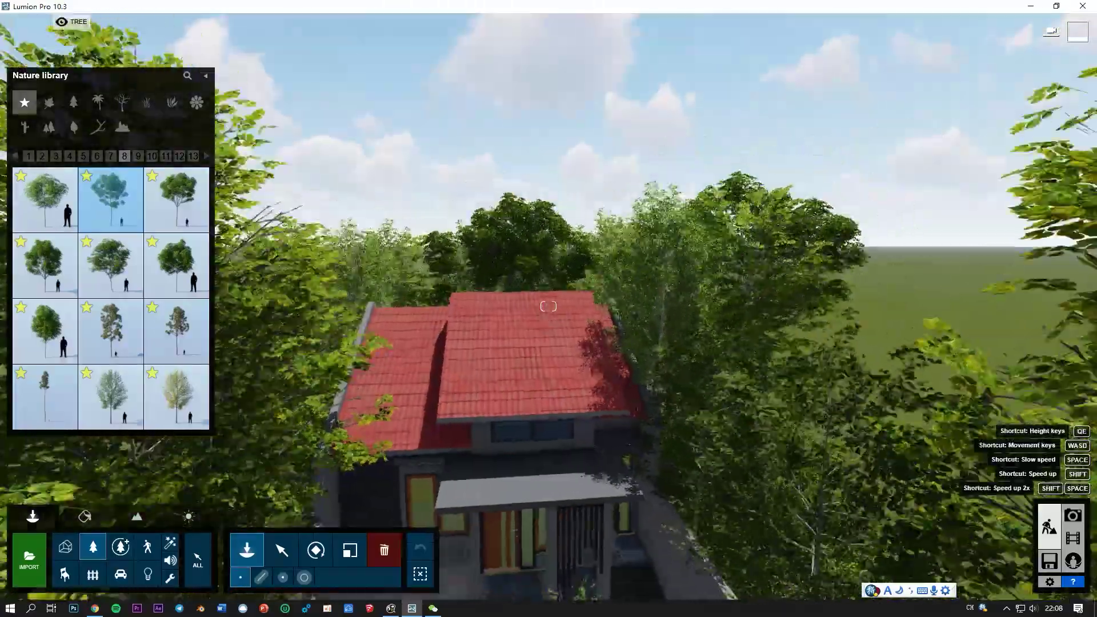
pyautogui.moveTo(548, 252); pyautogui.dragTo(549, 365, button='right')
pyautogui.scroll(-3, 513, 409)
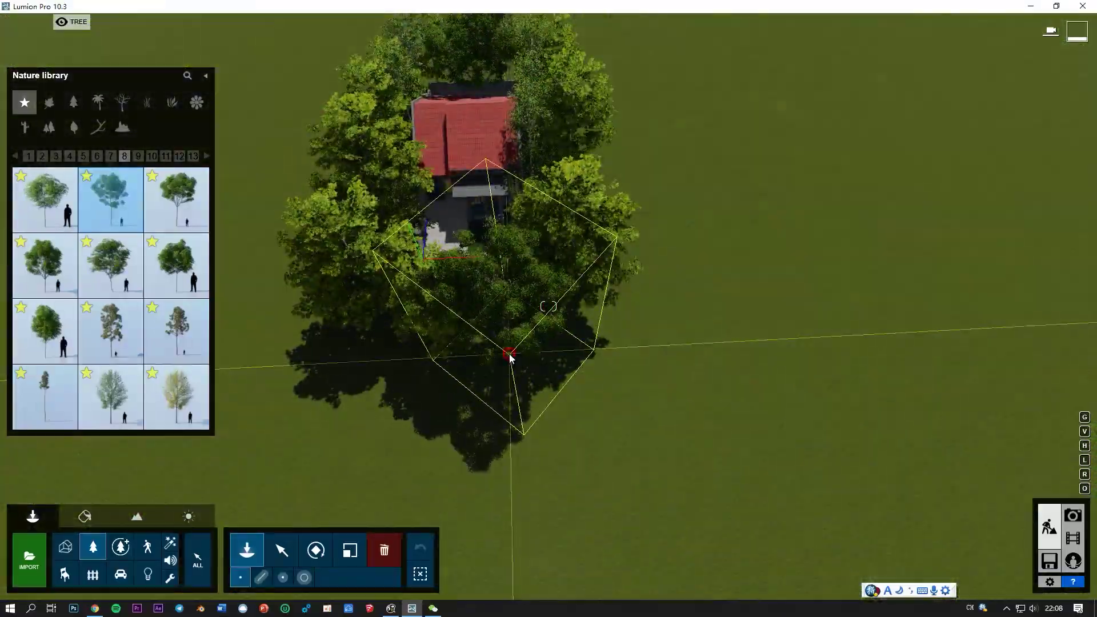
pyautogui.click(1079, 516)
pyautogui.click(711, 374)
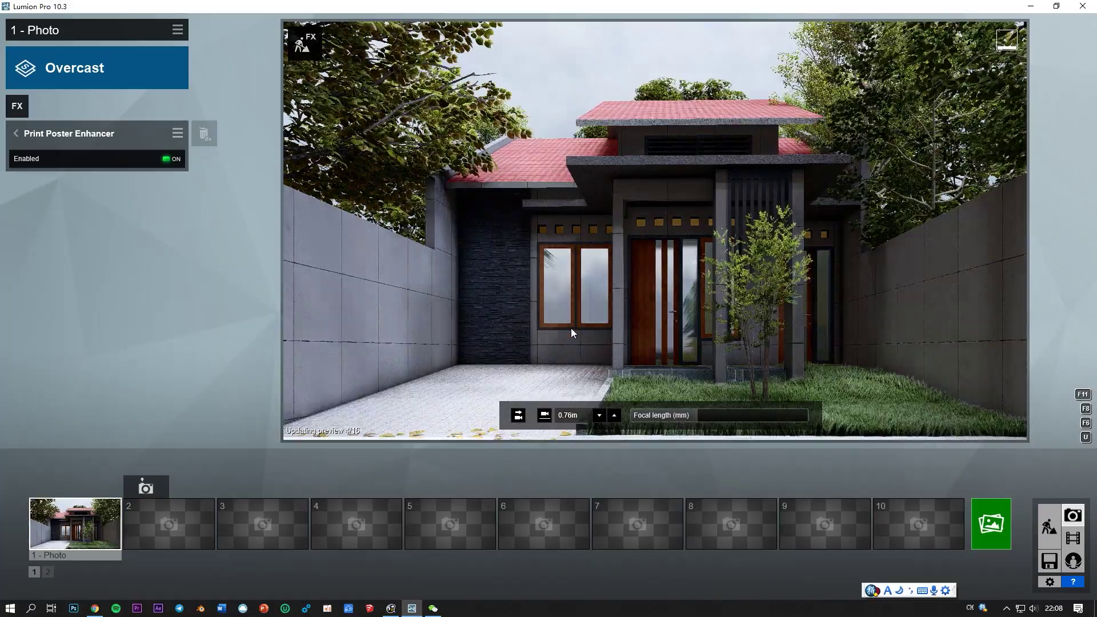
# Return to Build mode and select a bush model from the next plant page.
pyautogui.click(1050, 531)
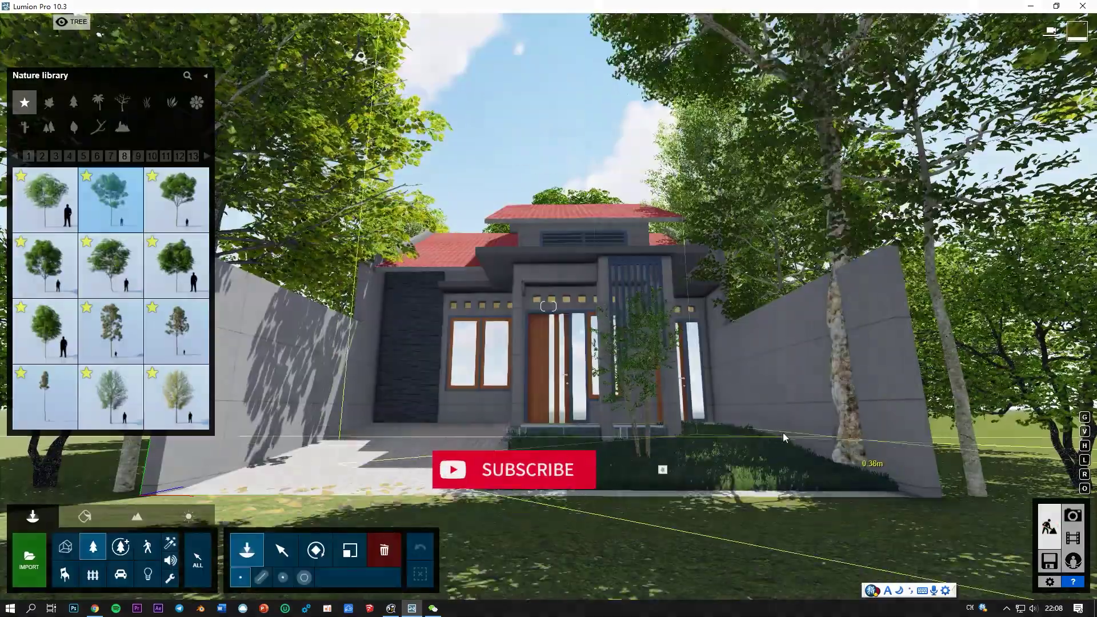
pyautogui.click(206, 156)
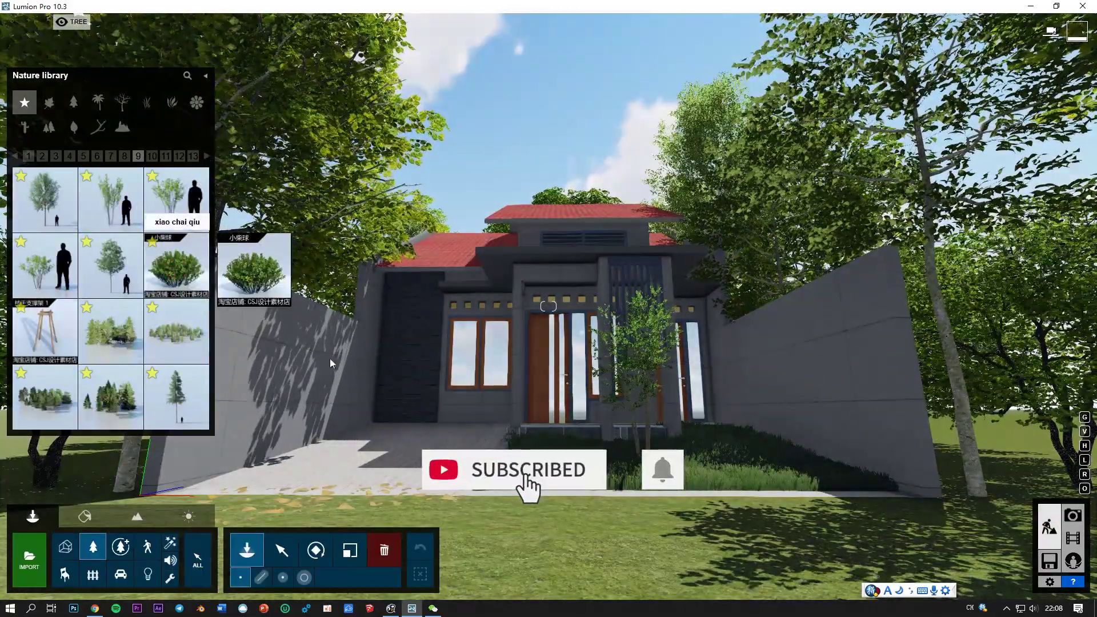
pyautogui.click(176, 265)
pyautogui.press('w')
pyautogui.press('w')
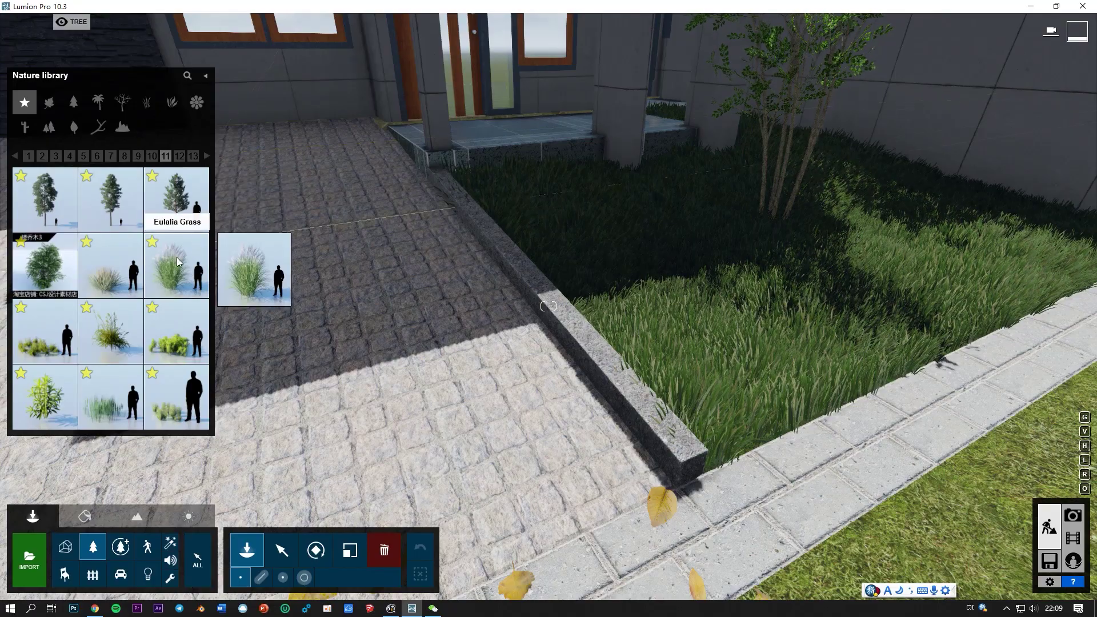
# Scatter a tall grass and another grass variety across the front planter bed.
pyautogui.click(114, 335)
pyautogui.press('s')
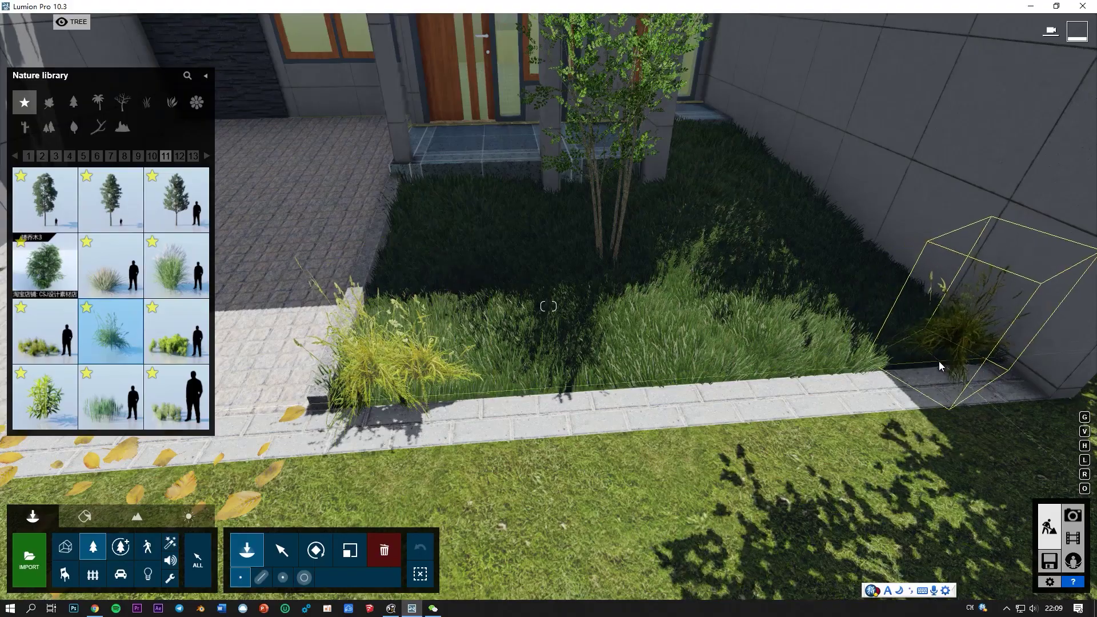
pyautogui.click(47, 342)
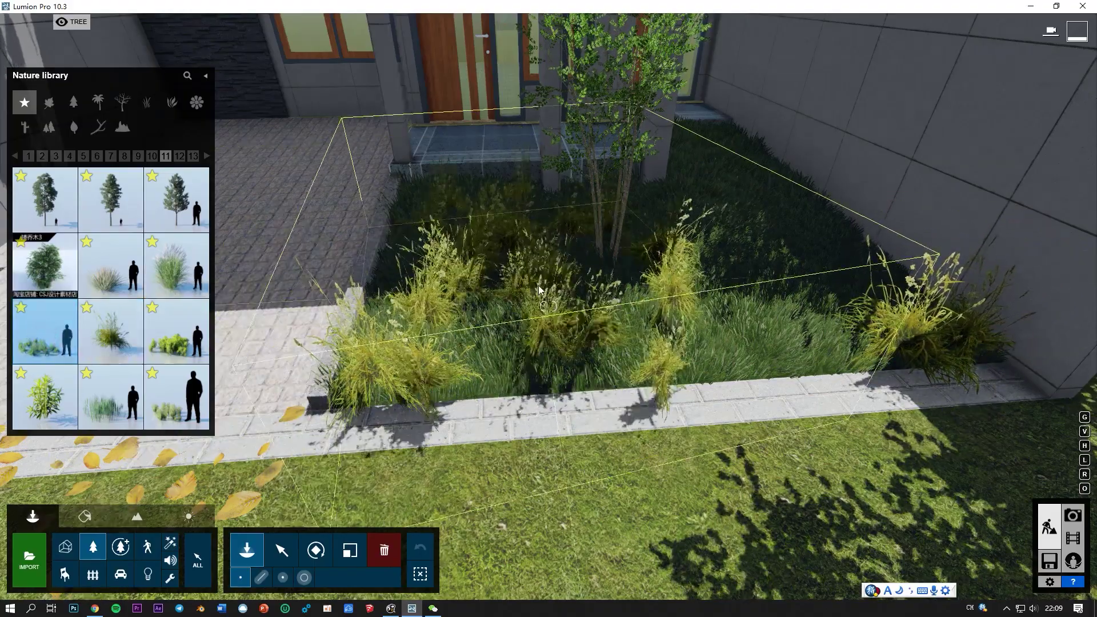
pyautogui.click(176, 397)
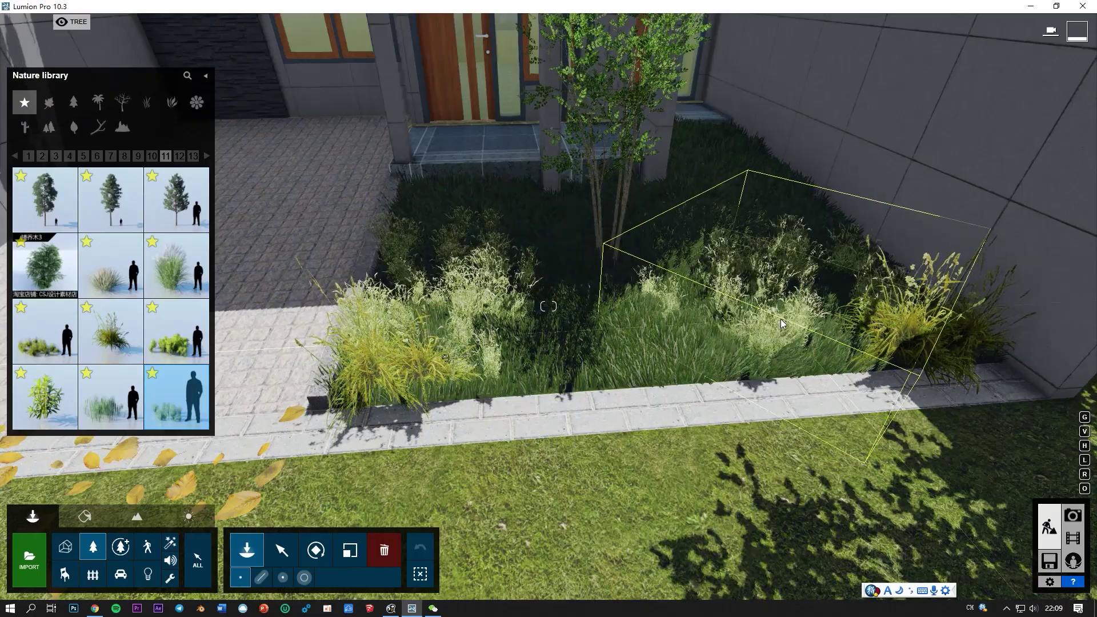
# Browse the next plant page, then check the planting from the saved house view in Photo mode.
pyautogui.click(207, 158)
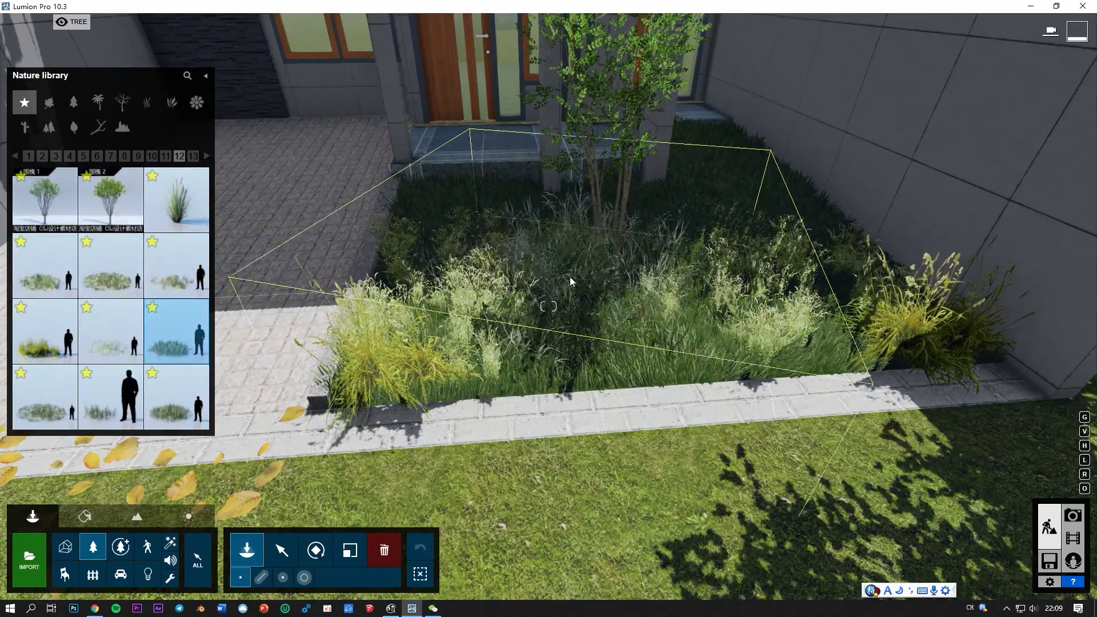
pyautogui.scroll(-3, 629, 284)
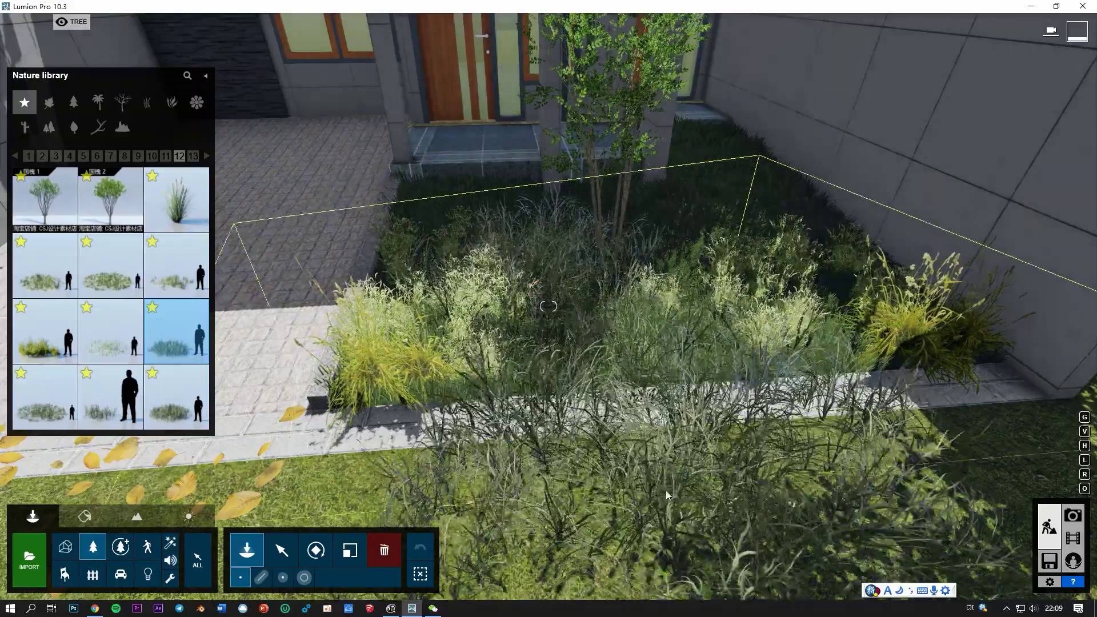
pyautogui.scroll(-3, 631, 450)
pyautogui.scroll(-2, 798, 410)
pyautogui.scroll(3, 847, 406)
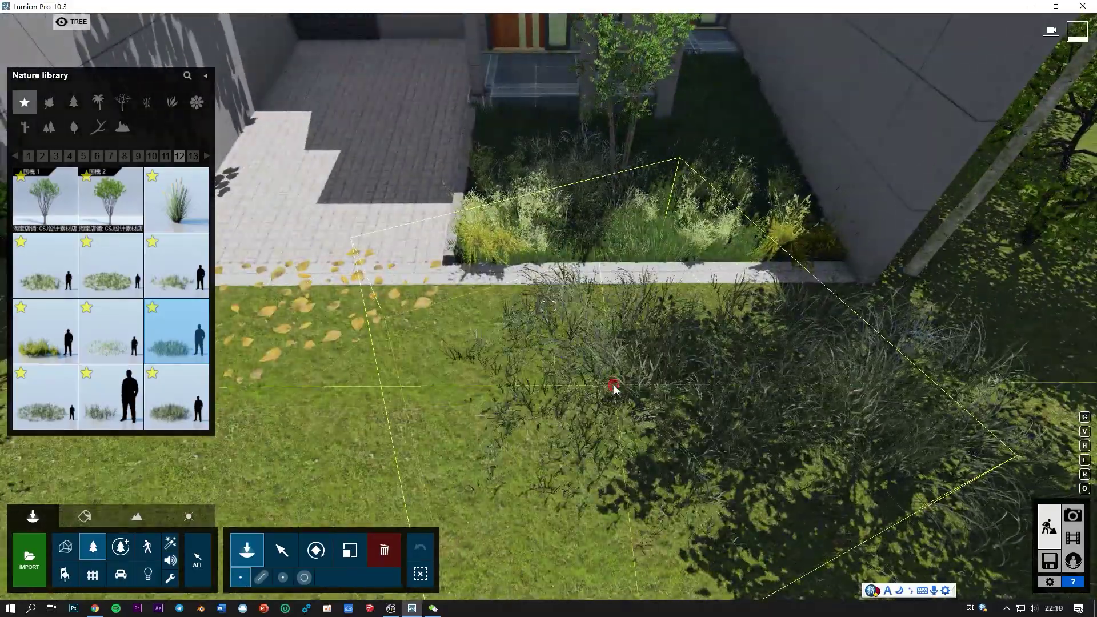
pyautogui.scroll(3, 612, 365)
pyautogui.click(1073, 515)
pyautogui.click(100, 525)
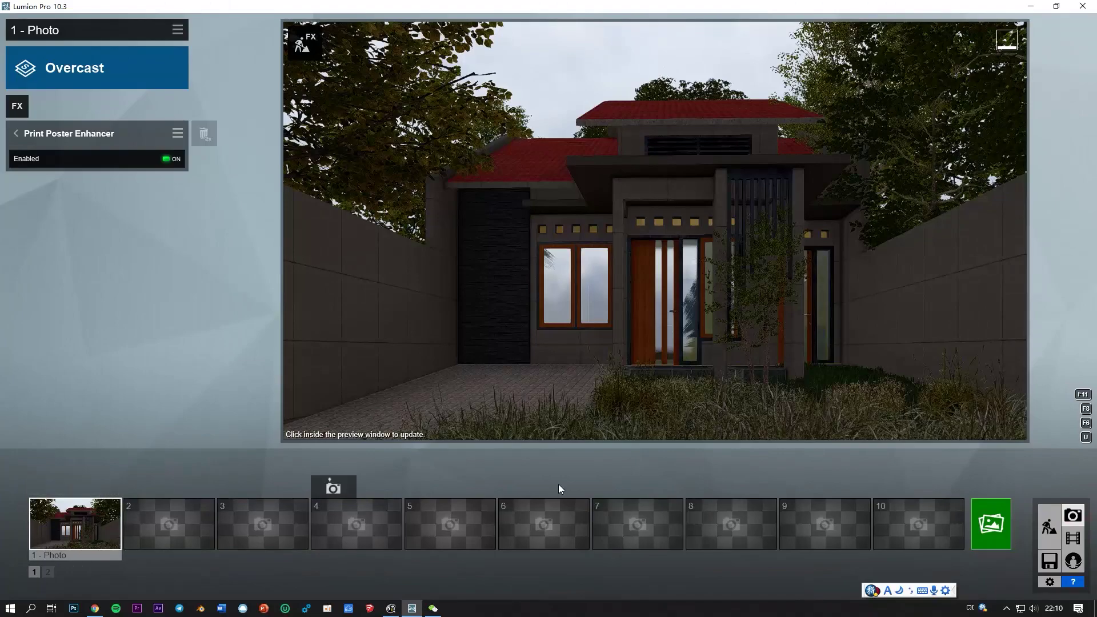
pyautogui.click(1049, 529)
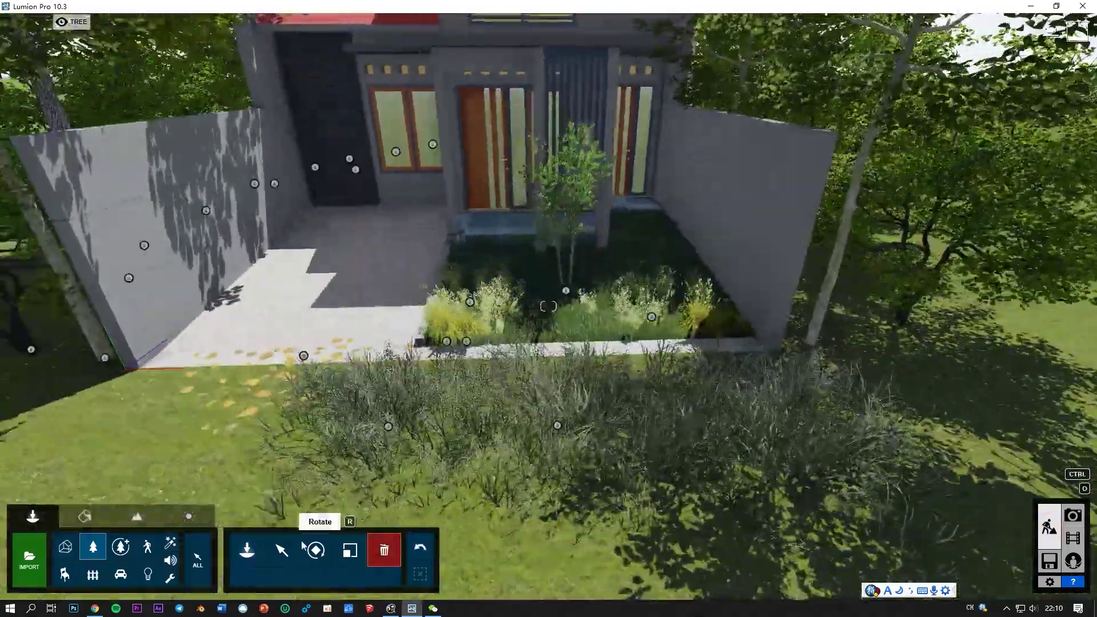
# Select the Grass Green 001 clump on the lawn.
pyautogui.click(281, 549)
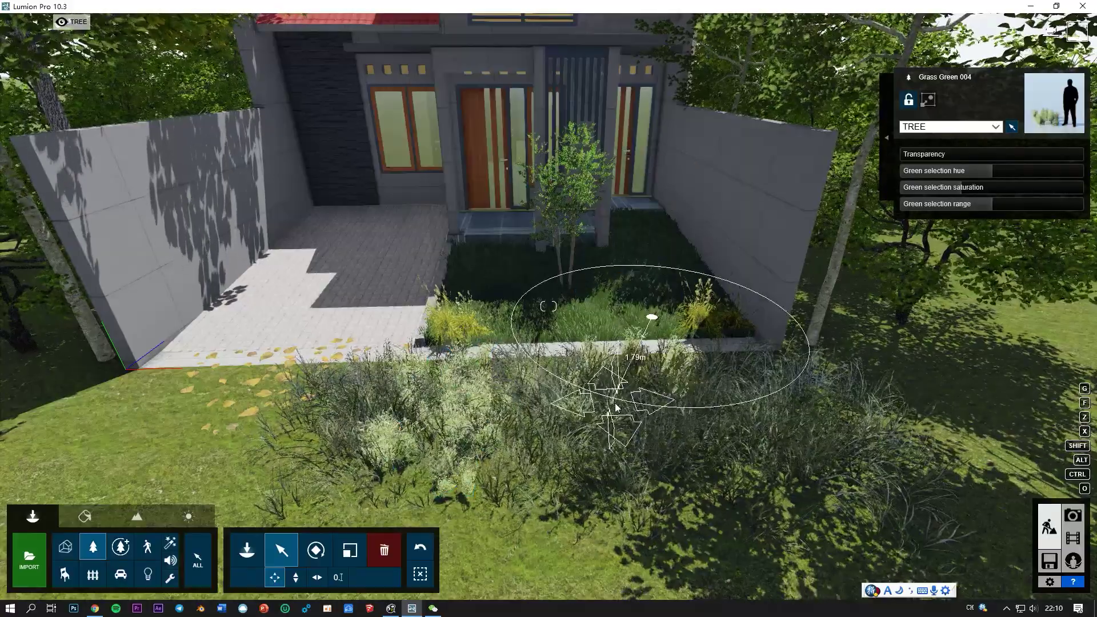
pyautogui.click(754, 343)
pyautogui.click(457, 372)
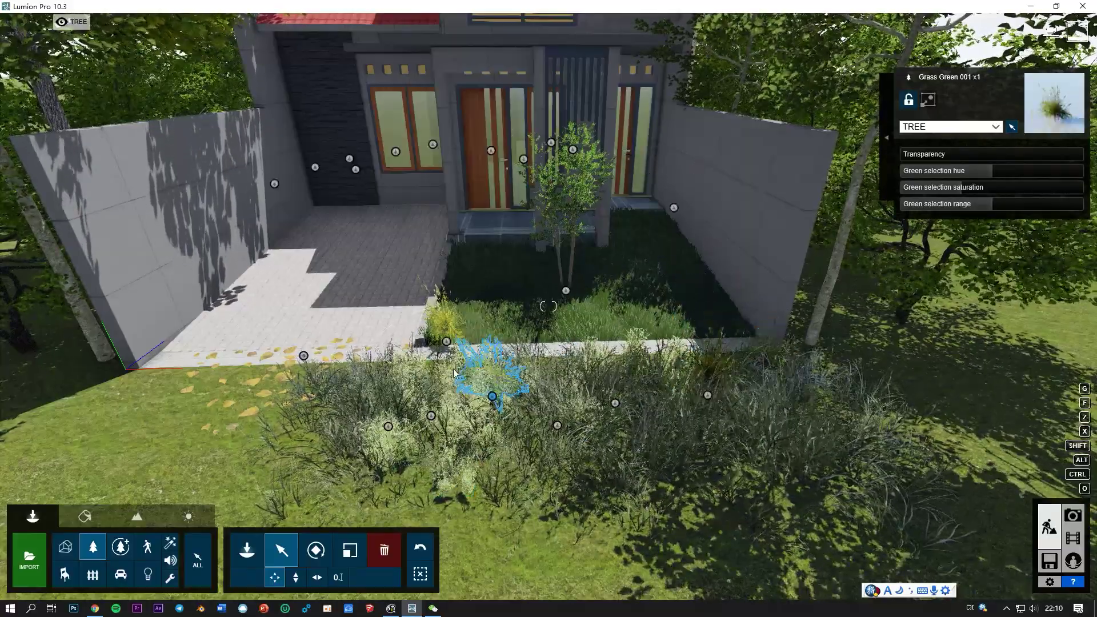
# Page the Nature library on to the palms and shrubs and choose the cattail grass.
pyautogui.click(247, 550)
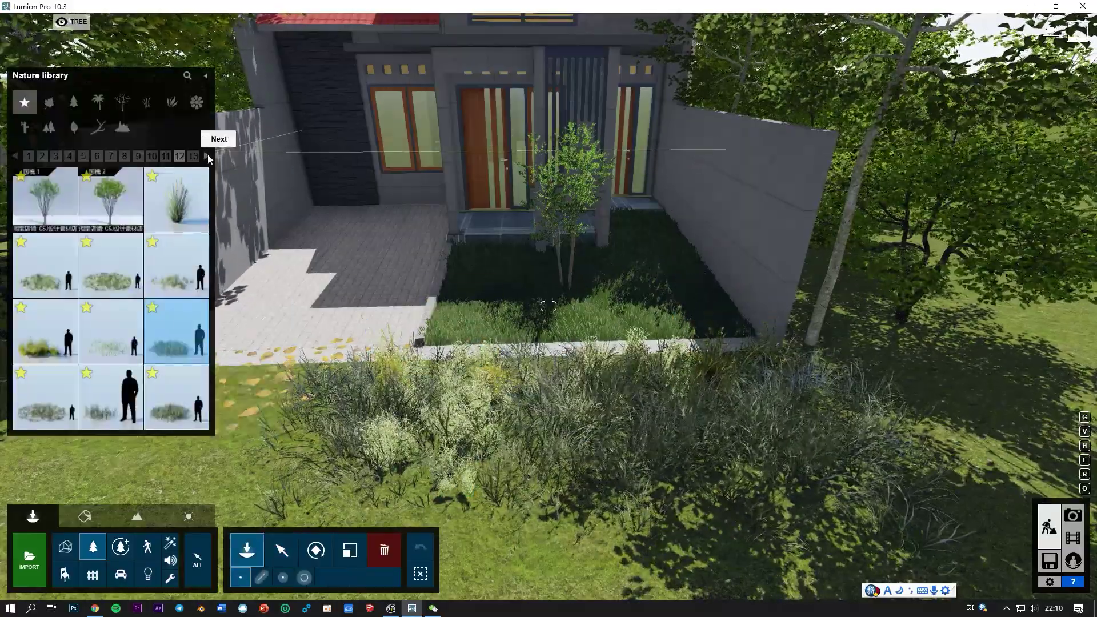
pyautogui.click(207, 155)
pyautogui.click(207, 156)
pyautogui.click(207, 156)
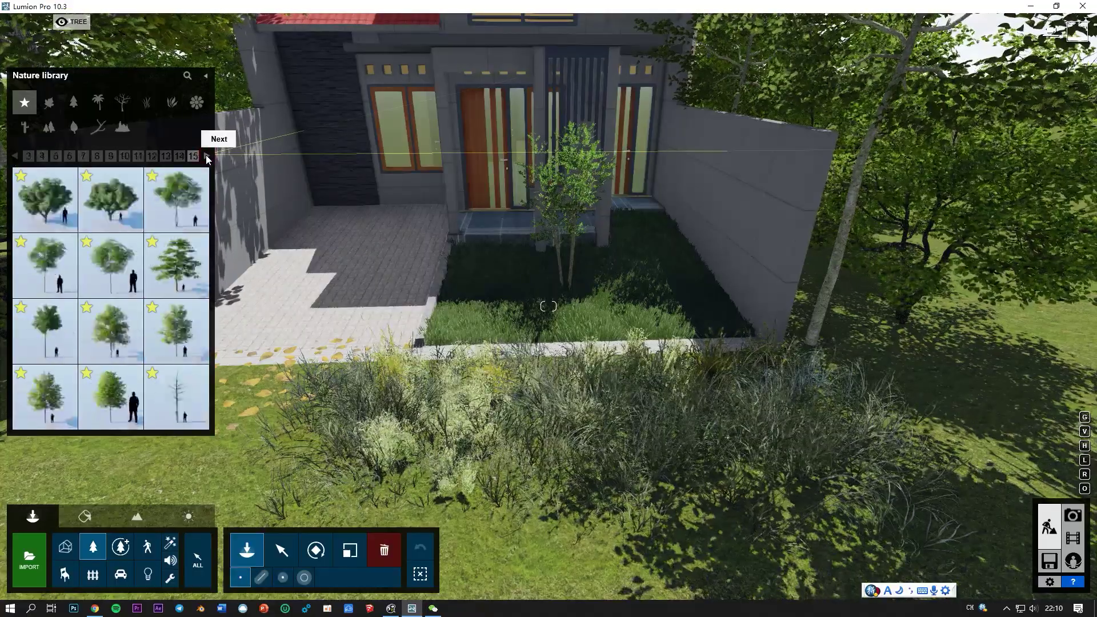
pyautogui.click(207, 156)
pyautogui.click(207, 155)
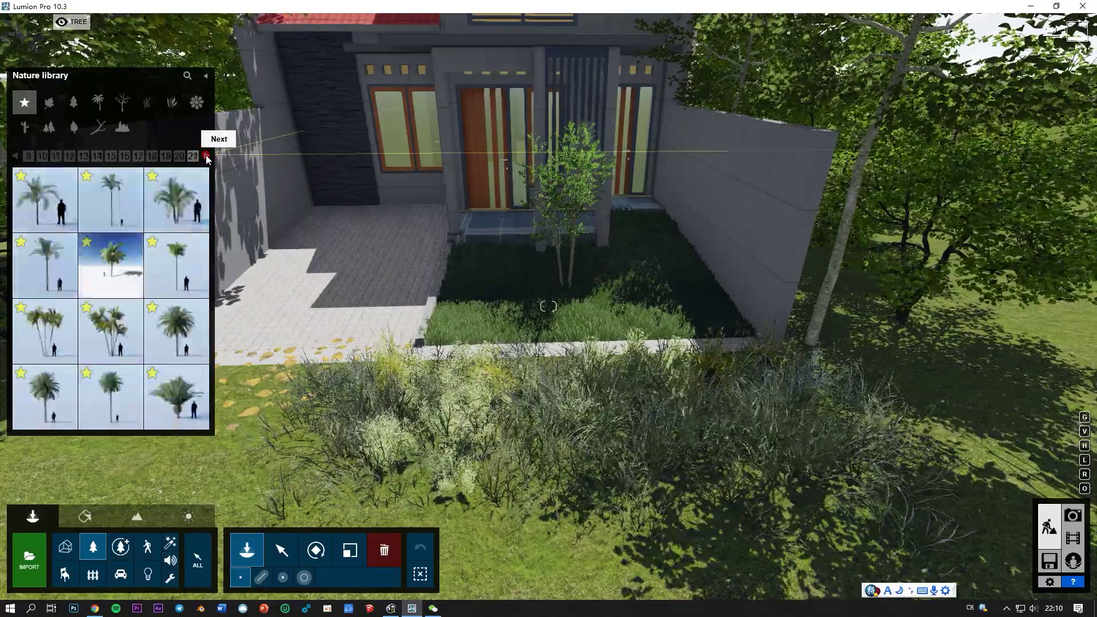
pyautogui.click(207, 156)
pyautogui.click(207, 156)
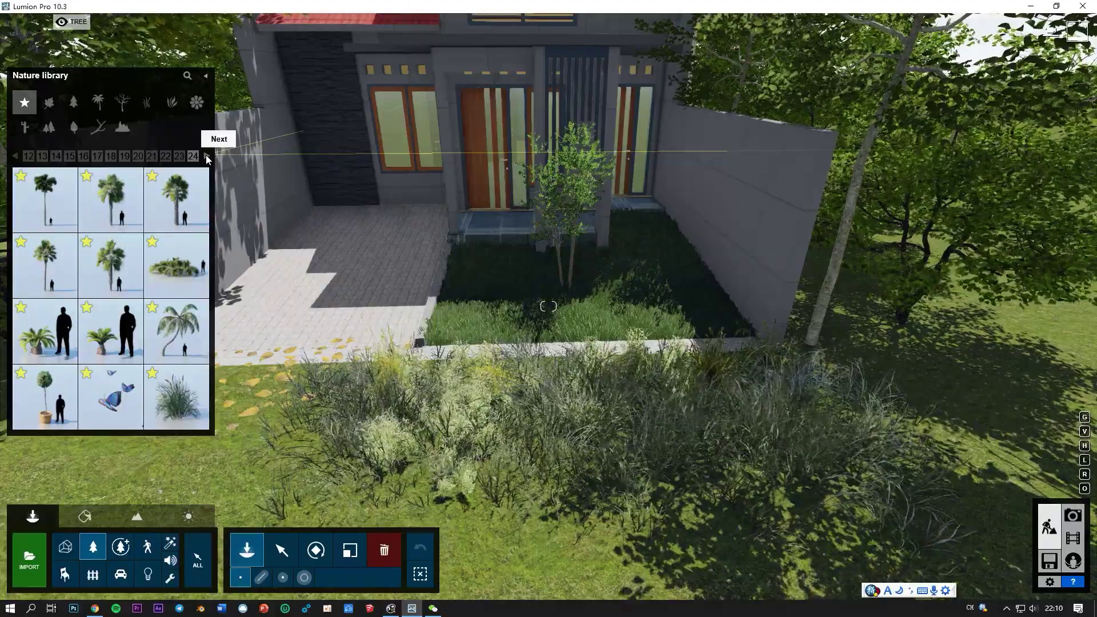
pyautogui.click(177, 397)
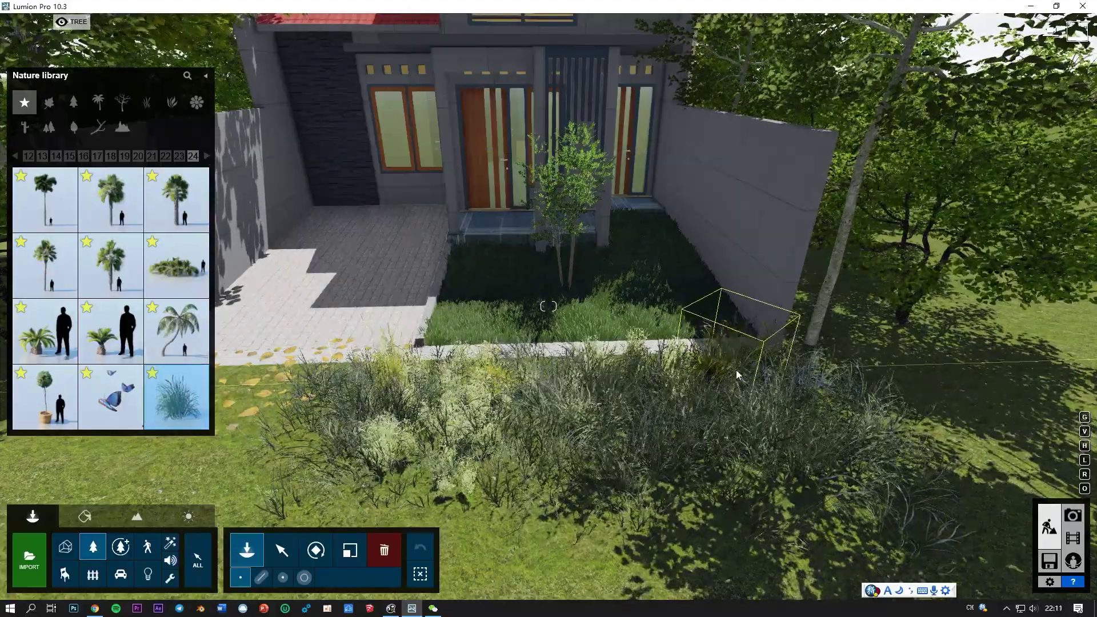
# Place a rounded green bush beside the front door steps and check it in Photo mode.
pyautogui.click(207, 156)
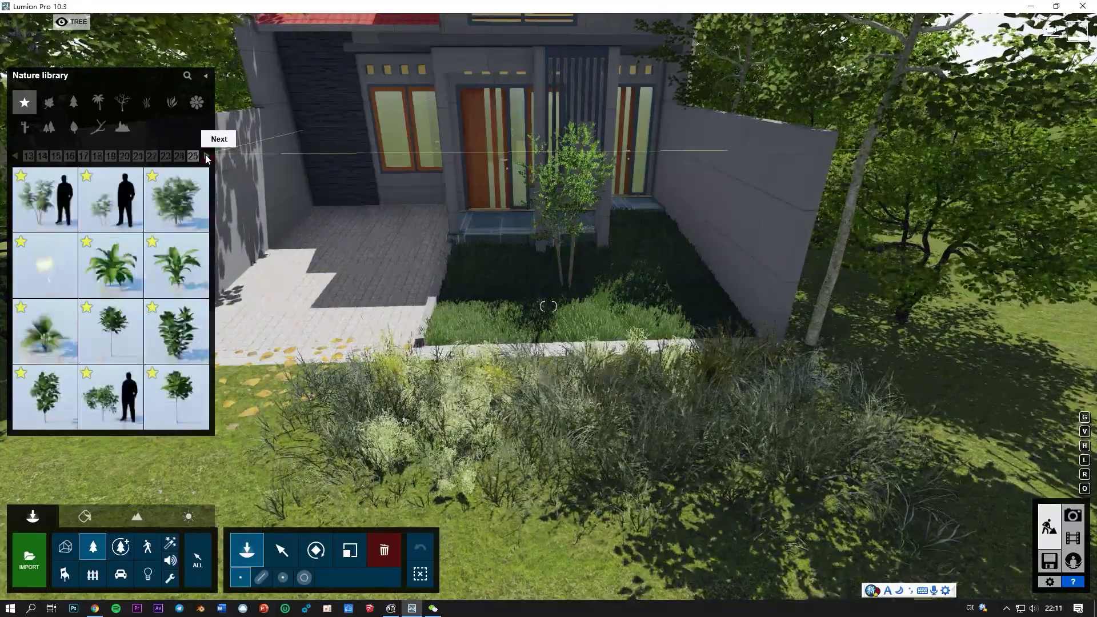
pyautogui.click(207, 156)
pyautogui.click(178, 331)
pyautogui.moveTo(471, 318); pyautogui.dragTo(470, 343, button='right')
pyautogui.press('w')
pyautogui.scroll(-5, 575, 367)
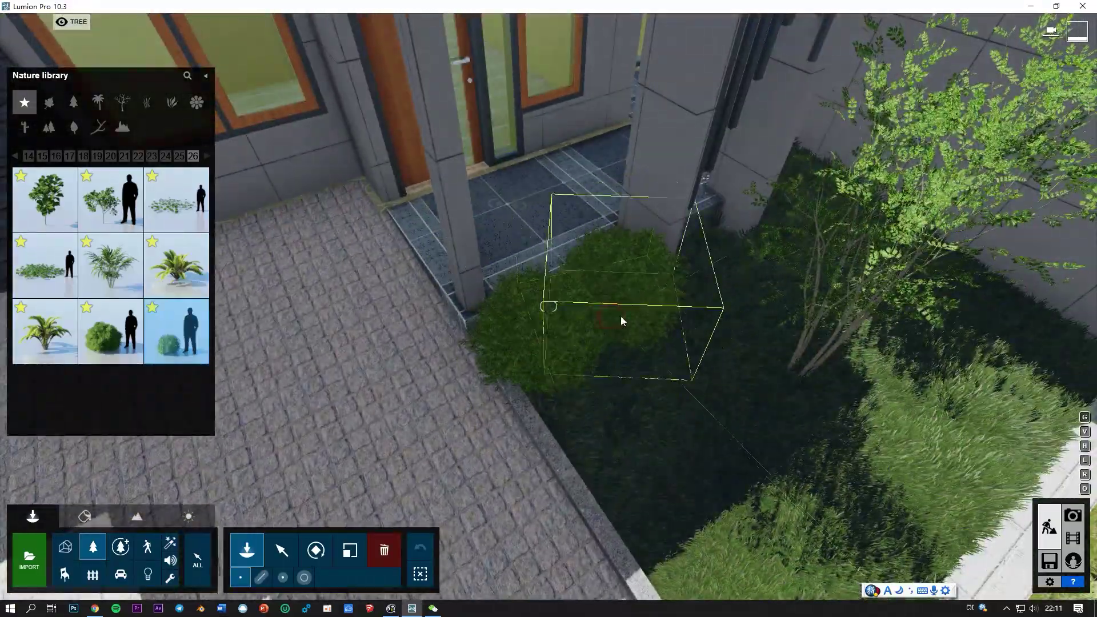
pyautogui.moveTo(611, 317); pyautogui.dragTo(670, 372, button='right')
pyautogui.click(689, 370)
pyautogui.moveTo(689, 370)
pyautogui.mouseDown(button='right')
pyautogui.moveTo(522, 208)
pyautogui.moveTo(606, 246)
pyautogui.mouseUp(button='right')
pyautogui.click(1072, 515)
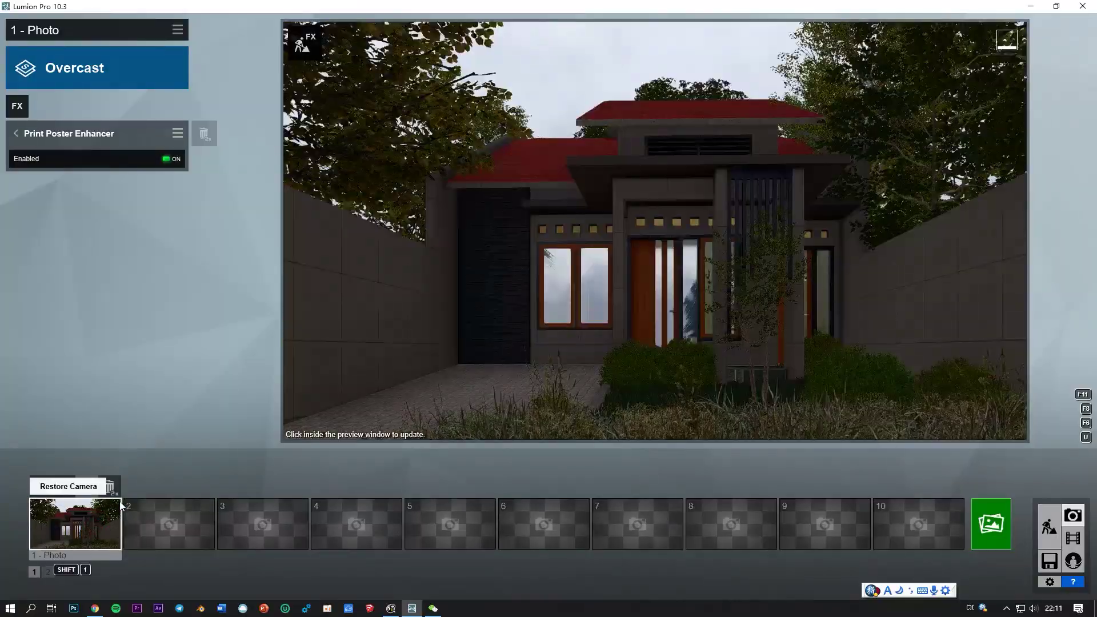
# Increase the Depth of Field effect's Amount on FX page 2 and refresh the preview.
pyautogui.click(16, 133)
pyautogui.click(184, 112)
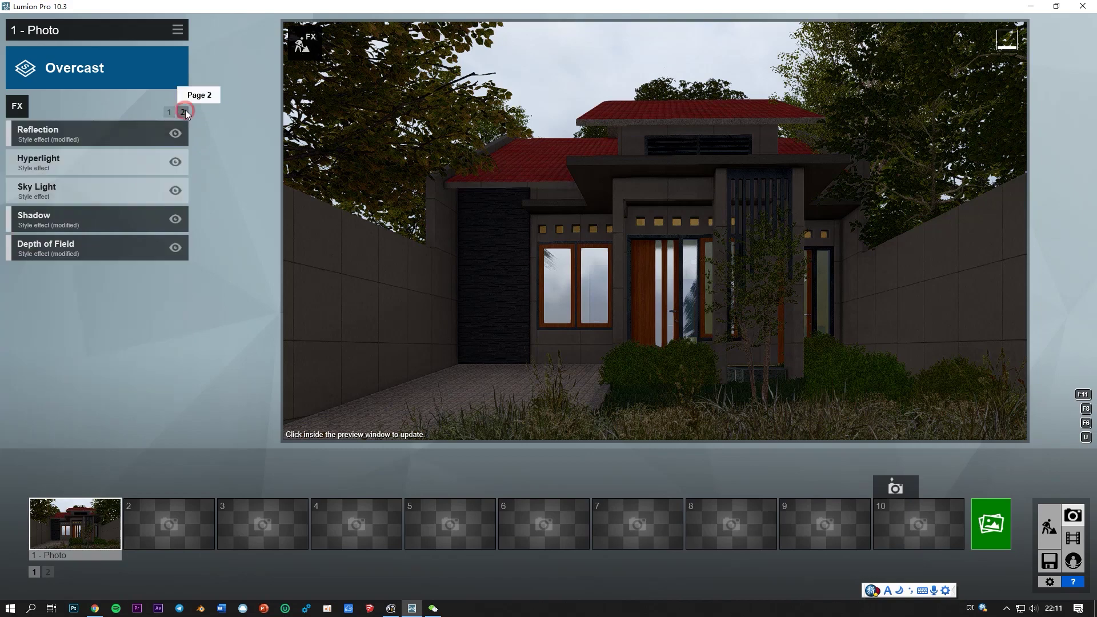
pyautogui.click(98, 246)
pyautogui.click(58, 155)
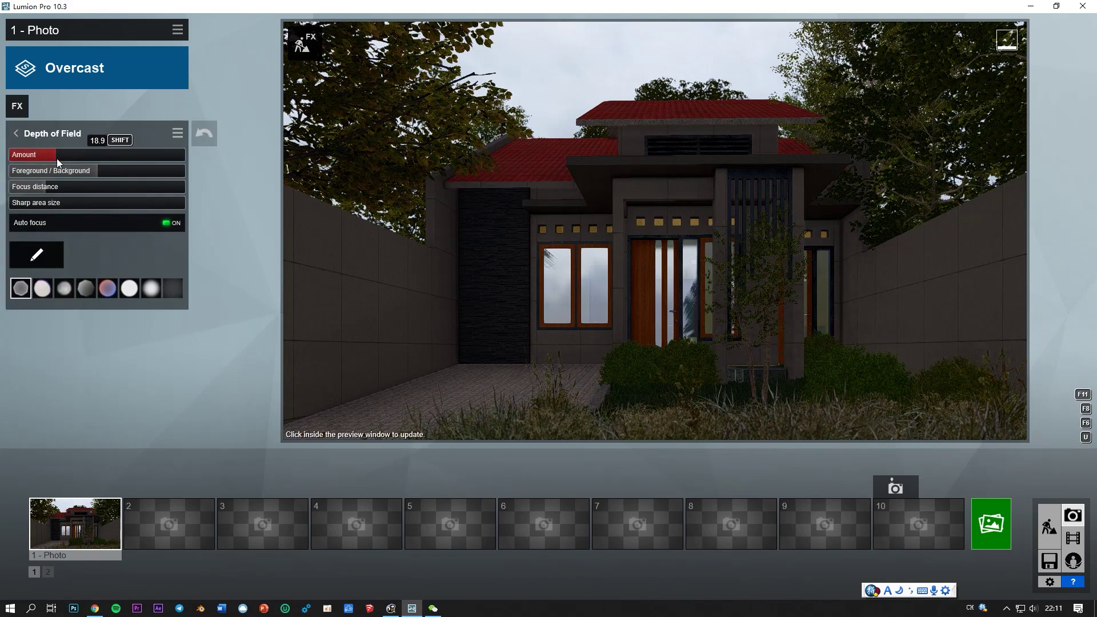
pyautogui.moveTo(48, 162); pyautogui.dragTo(60, 160)
pyautogui.click(471, 242)
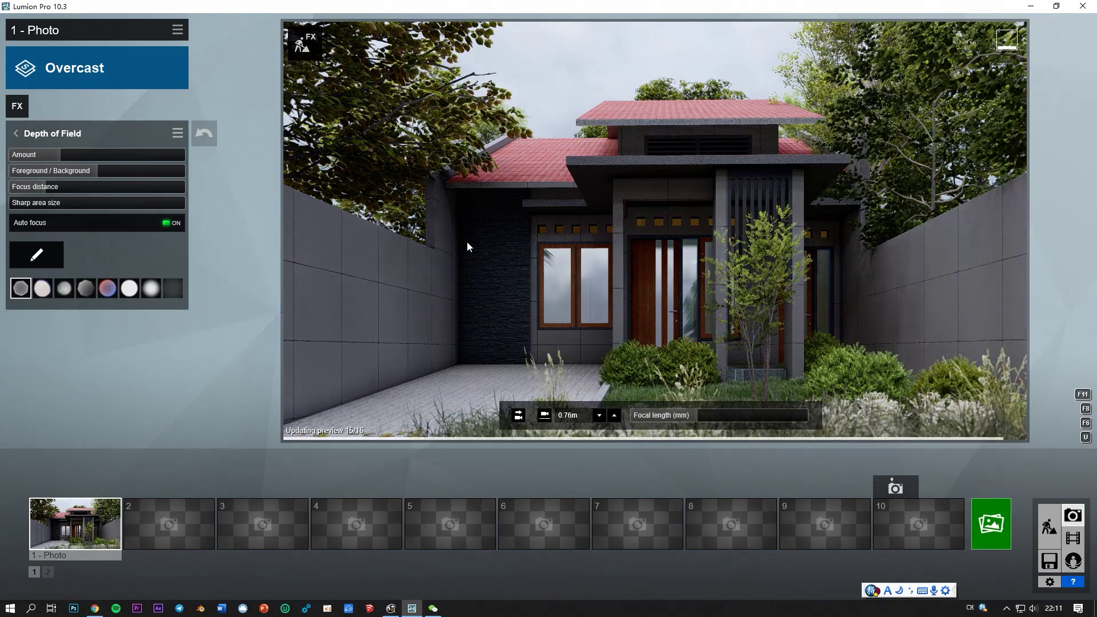
pyautogui.click(1048, 526)
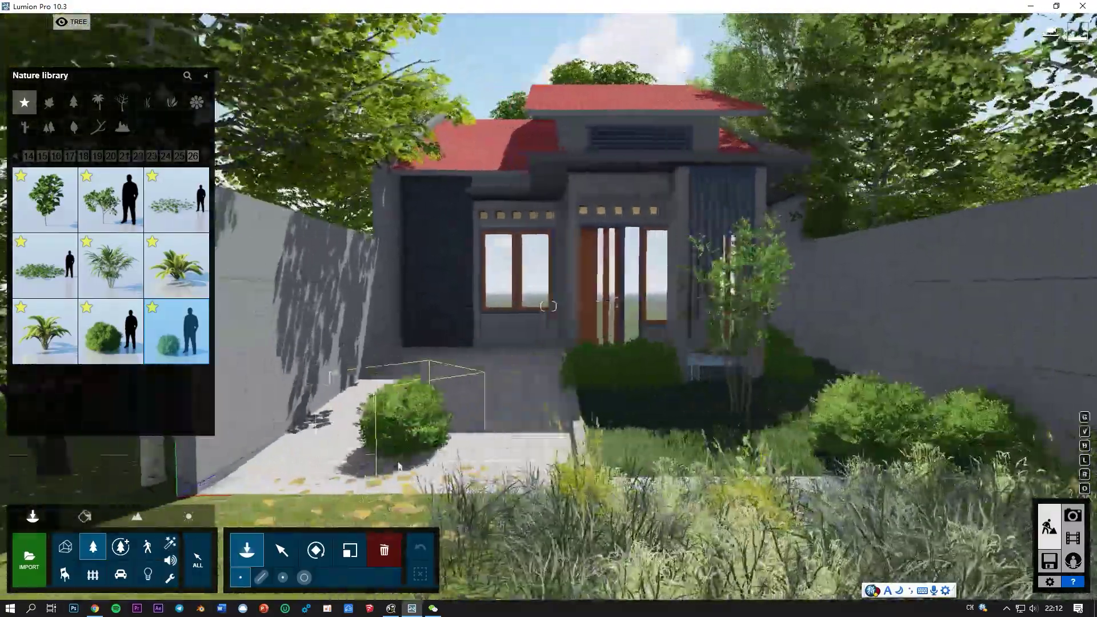
# Copy the Grass Green 001 clump to the lawn's left side beside the driveway.
pyautogui.click(281, 550)
pyautogui.moveTo(551, 320); pyautogui.dragTo(550, 379, button='right')
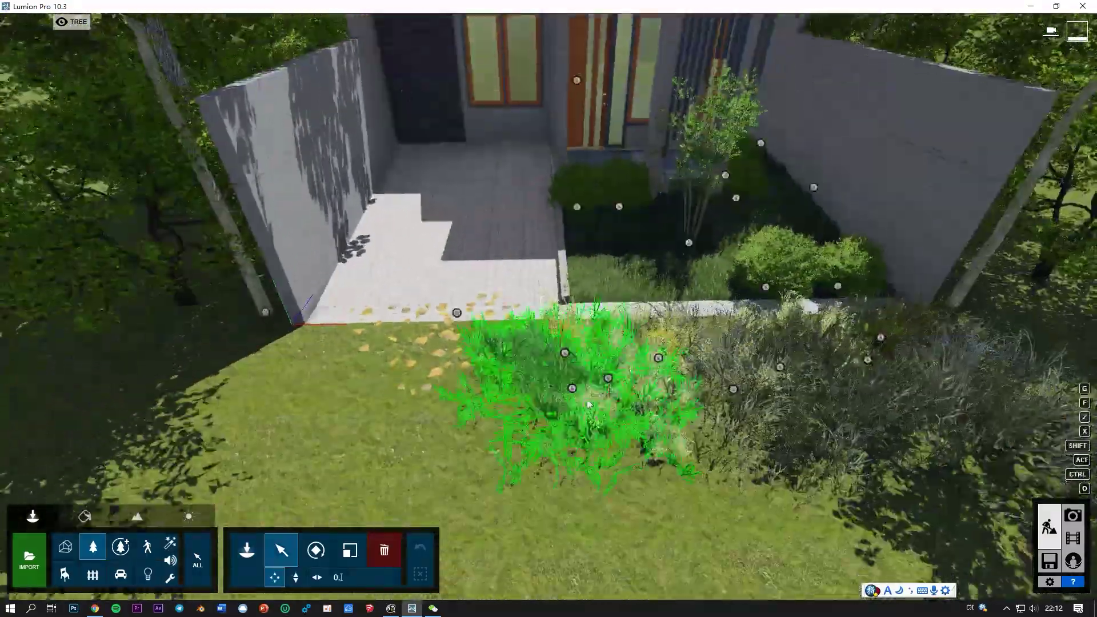
pyautogui.click(658, 358)
pyautogui.keyDown('alt'); pyautogui.moveTo(624, 364); pyautogui.dragTo(280, 366); pyautogui.keyUp('alt')
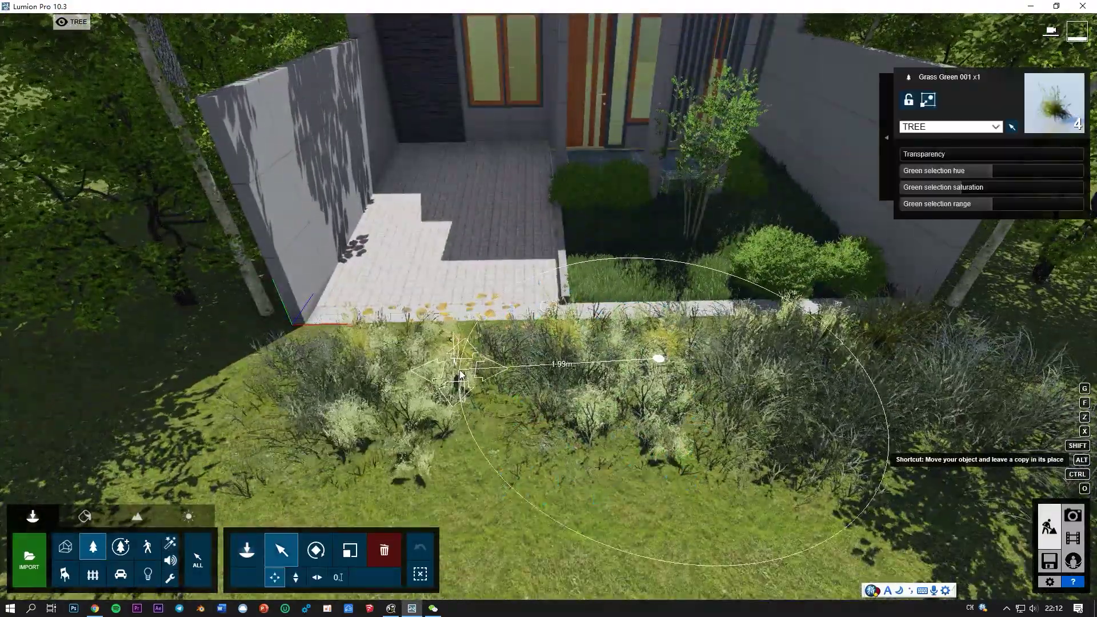
pyautogui.click(120, 574)
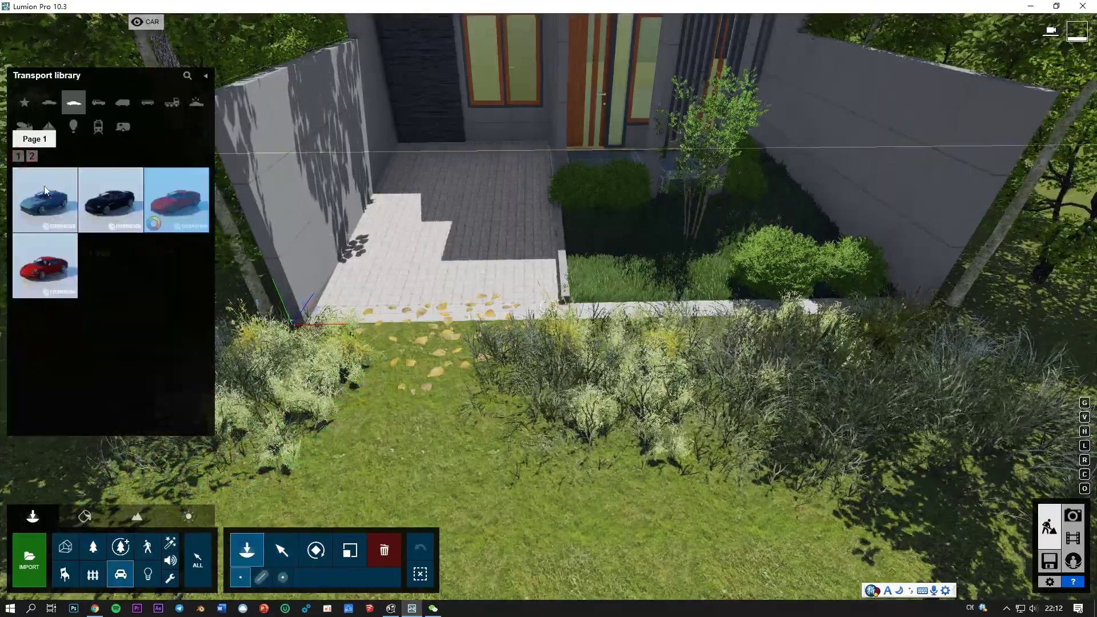
# Place a pale yellow sports car on the driveway in front of the door and select it.
pyautogui.click(110, 396)
pyautogui.click(458, 222)
pyautogui.click(281, 549)
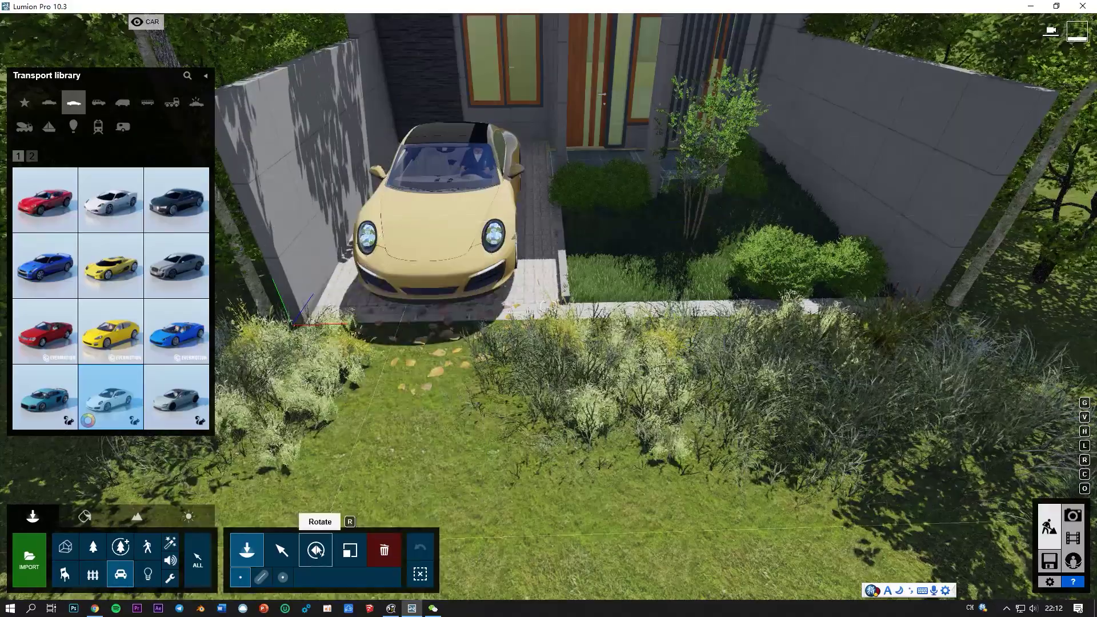
pyautogui.click(458, 222)
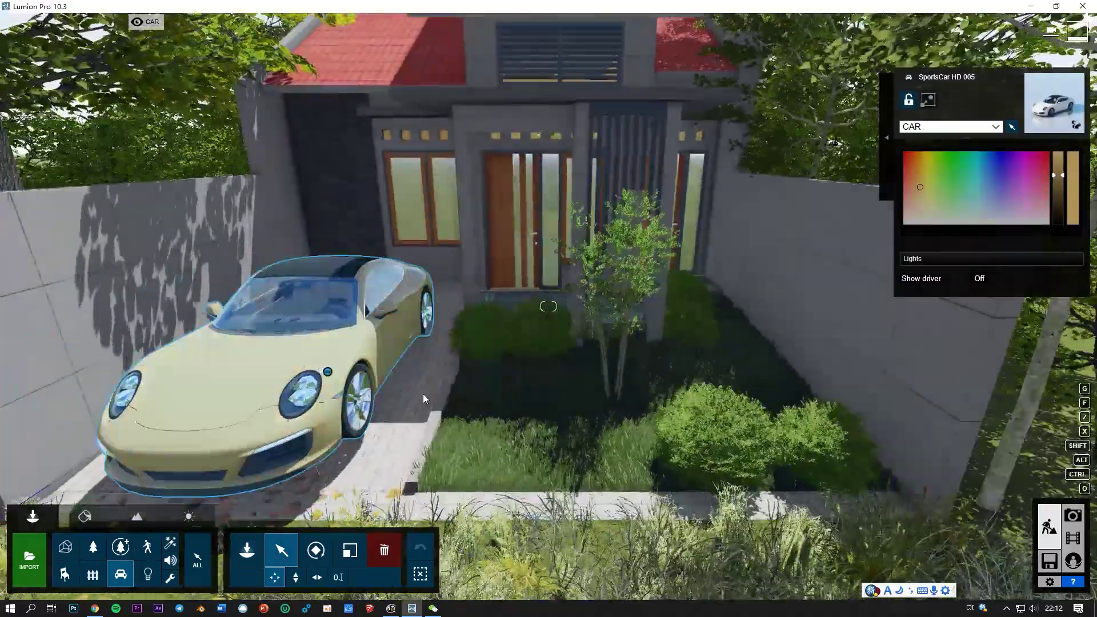